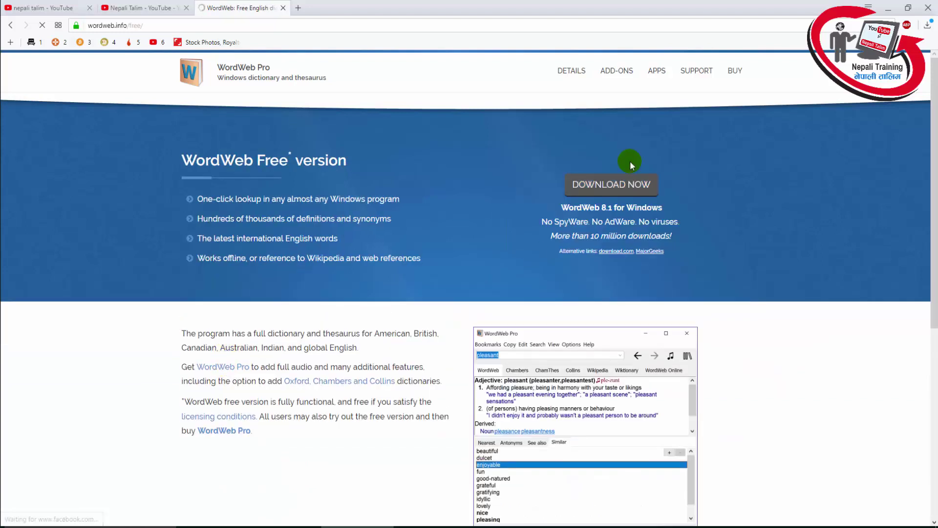
# Download the free WordWeb 8.1 installer through its Download.com page, save it to the Desktop as wordweb8 (1).exe, and minimize the browser
pyautogui.click(603, 188)
pyautogui.moveTo(519, 145)
pyautogui.mouseDown()
pyautogui.moveTo(649, 241)
pyautogui.moveTo(717, 273)
pyautogui.mouseUp()
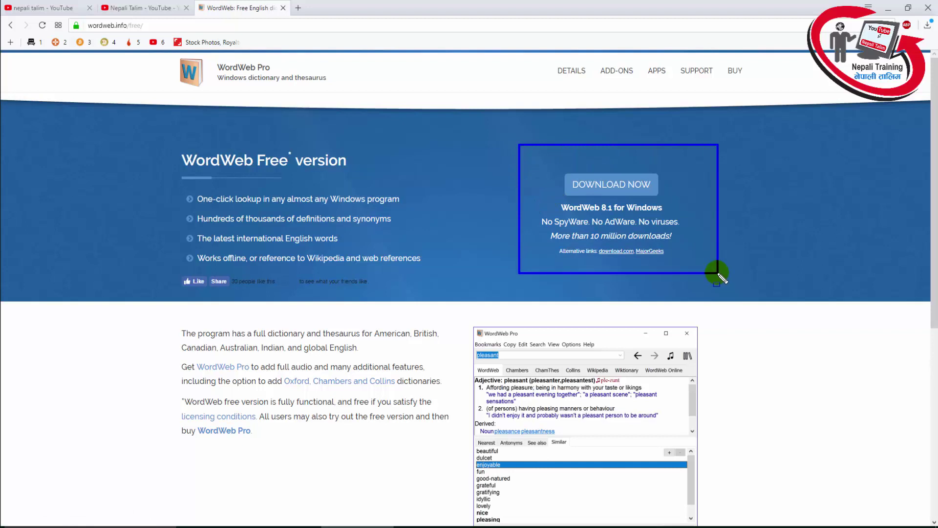
pyautogui.click(605, 188)
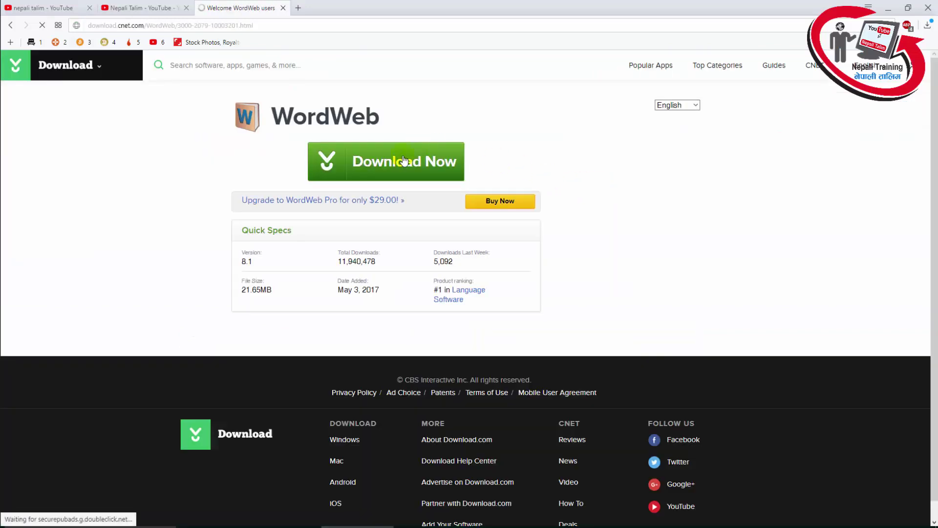
pyautogui.click(356, 161)
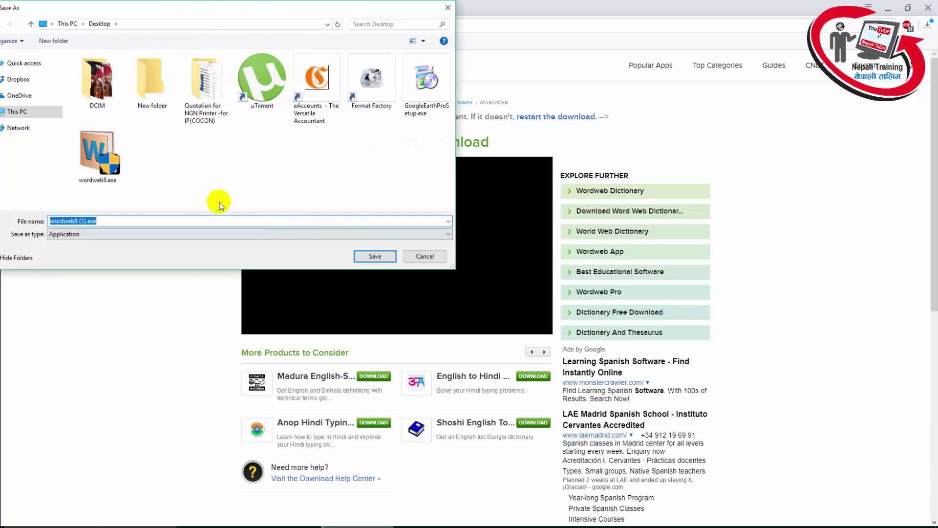
pyautogui.click(375, 256)
pyautogui.click(375, 269)
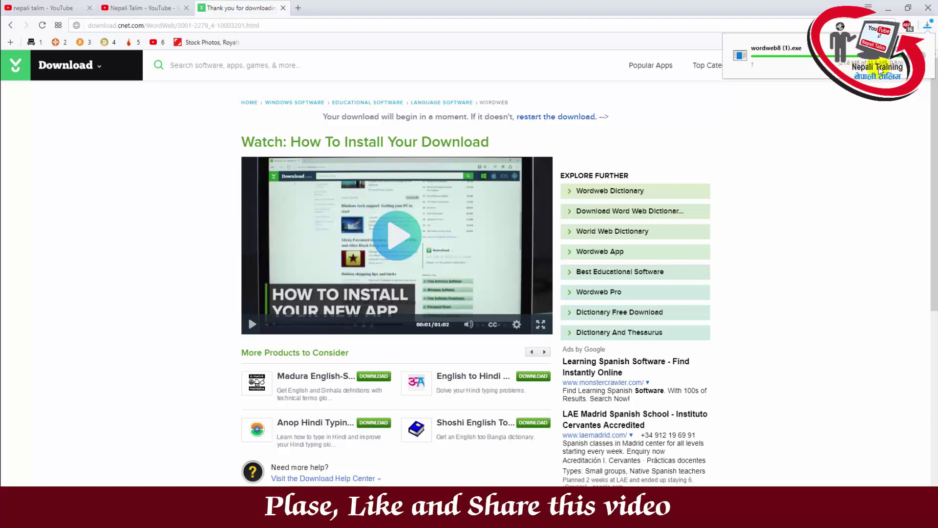
pyautogui.click(896, 11)
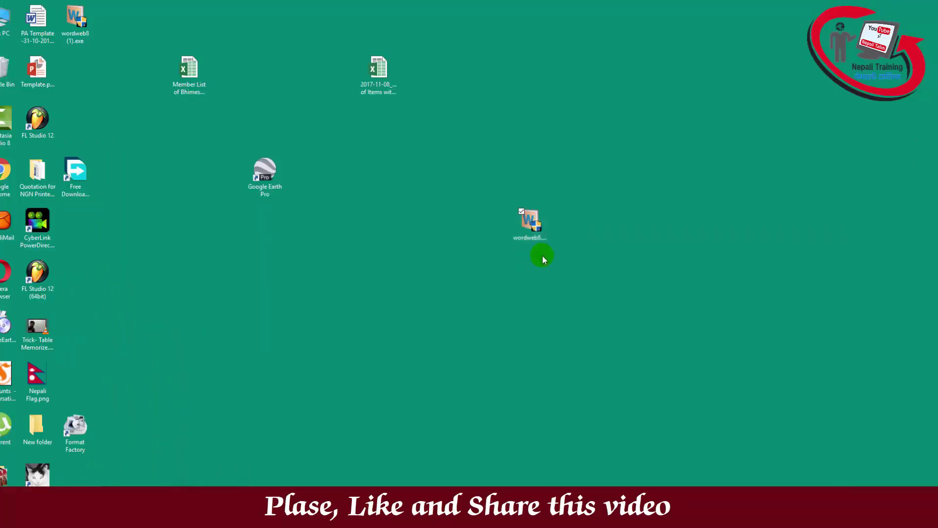
# Try to install WordWeb from wordweb8.exe for all users in the default folder, using the International English locale
pyautogui.moveTo(521, 227); pyautogui.dragTo(439, 210)
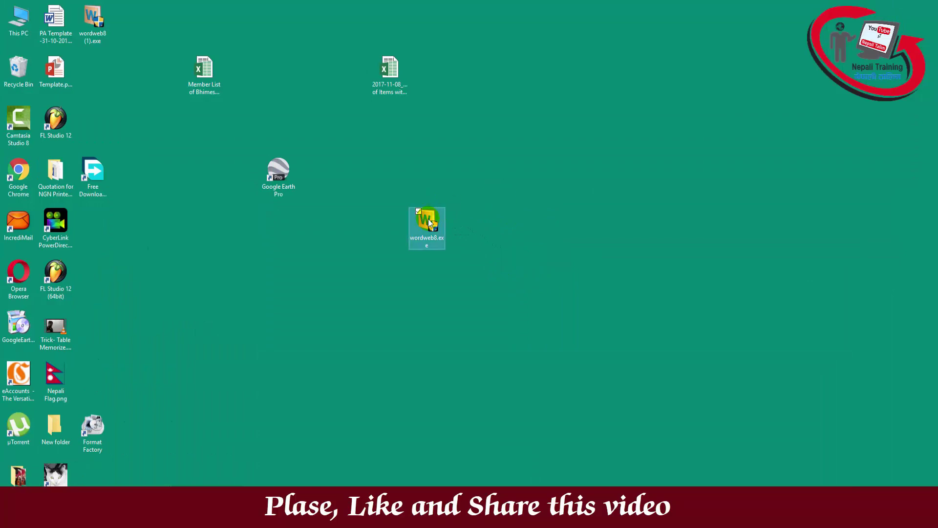
pyautogui.doubleClick(429, 219)
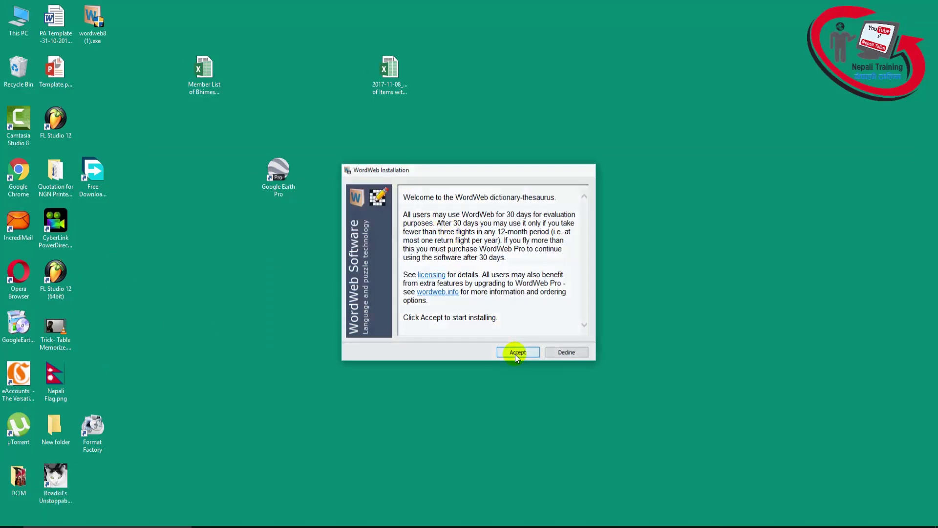
pyautogui.click(518, 352)
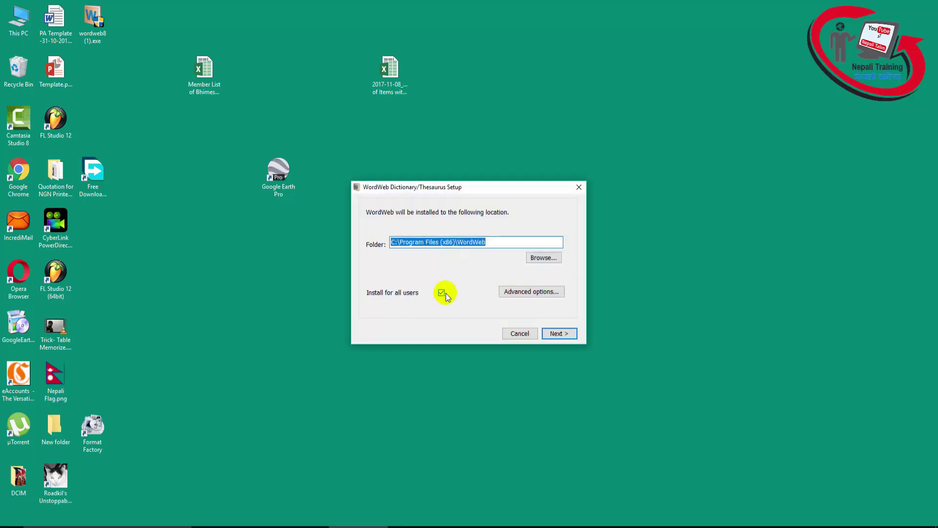
pyautogui.click(554, 334)
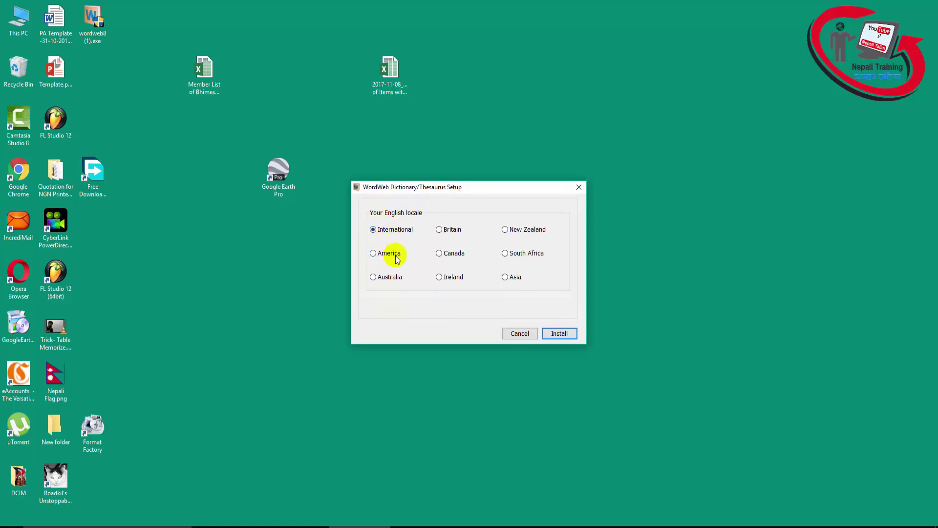
pyautogui.click(394, 276)
pyautogui.click(394, 230)
pyautogui.click(559, 332)
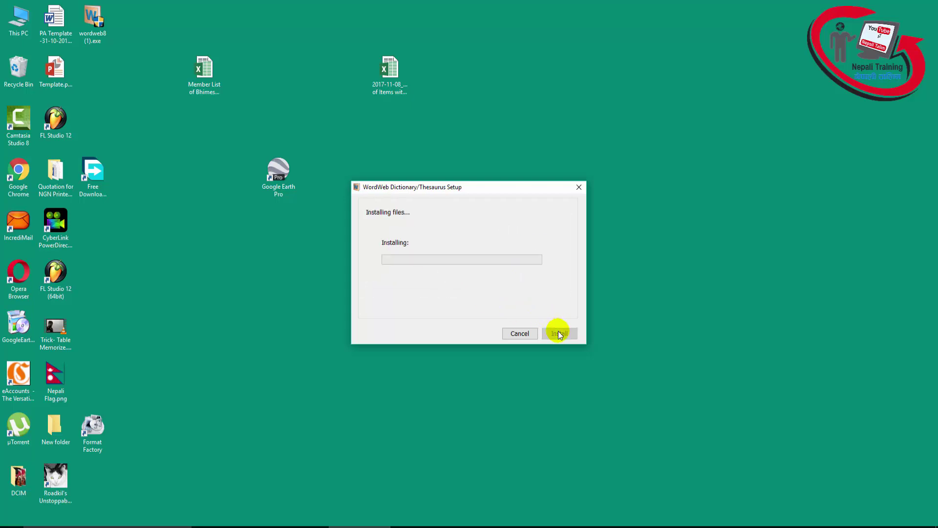
# Retry the blocked WordWeb installation, cancel it, and check the background programs in the notification area
pyautogui.click(514, 325)
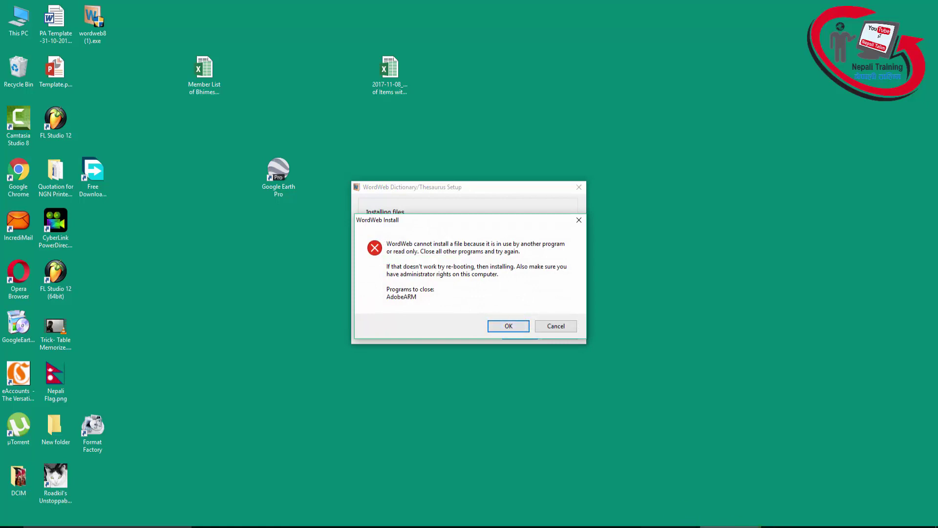
pyautogui.click(770, 521)
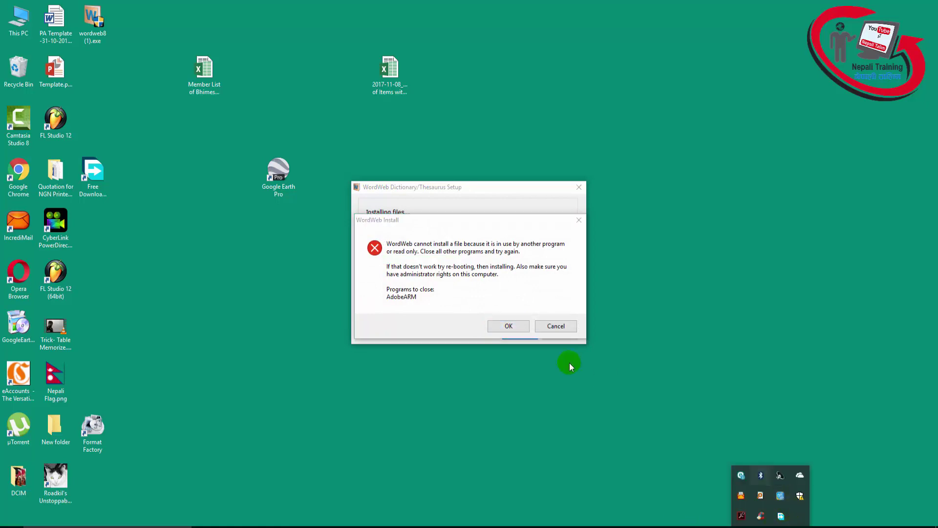
pyautogui.click(514, 325)
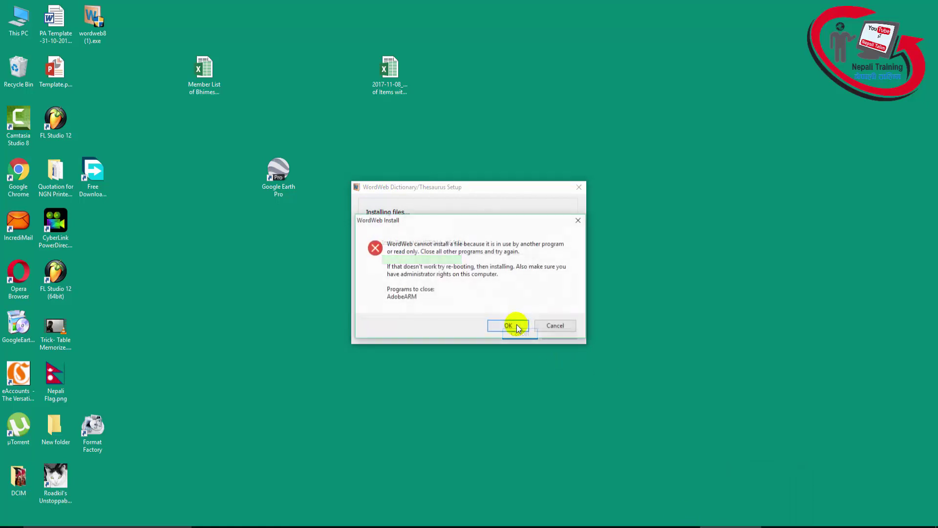
pyautogui.click(545, 329)
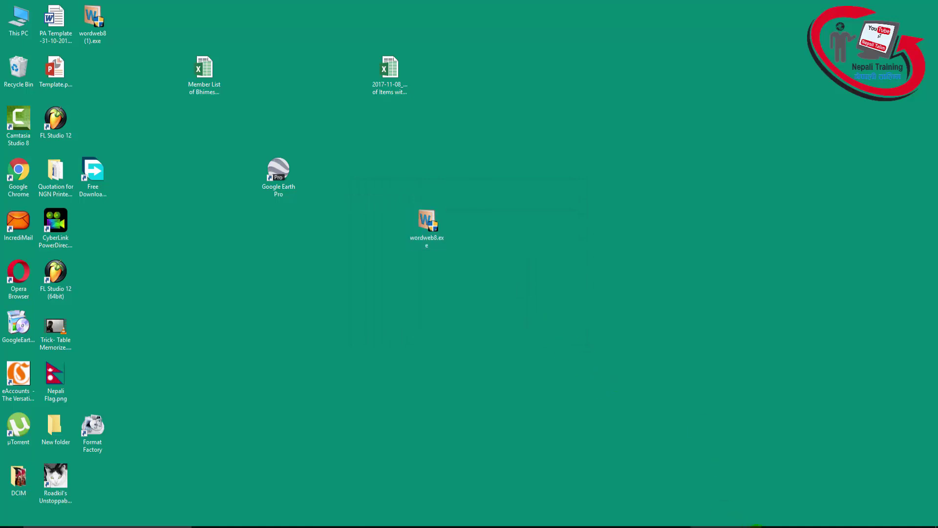
pyautogui.click(770, 525)
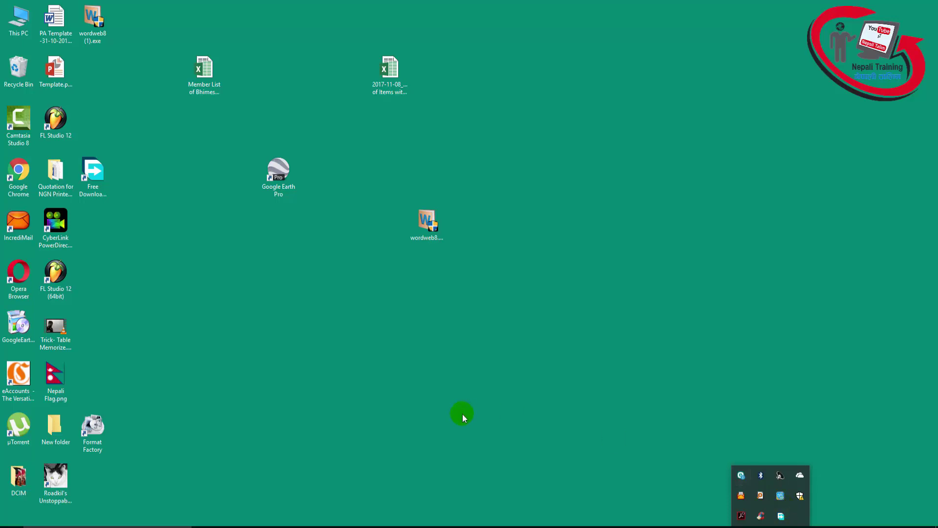
pyautogui.click(328, 306)
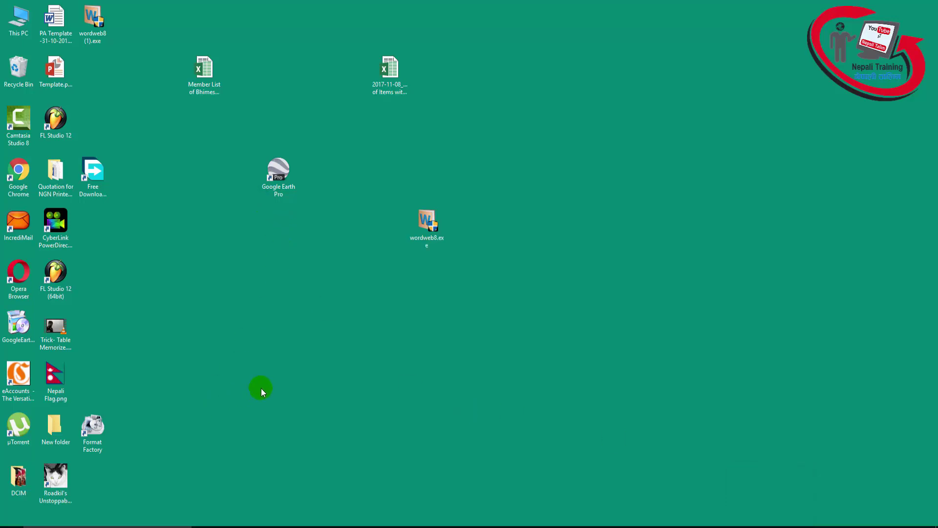
# Run wordweb8 (1).exe, accept the WordWeb terms, and keep the default installation folder for all users
pyautogui.click(95, 27)
pyautogui.click(506, 352)
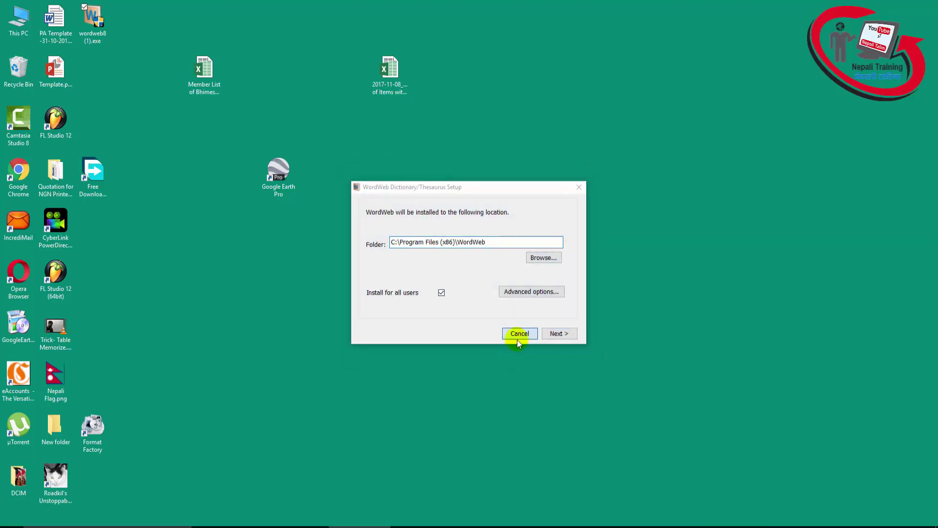
pyautogui.click(518, 335)
pyautogui.click(521, 300)
pyautogui.click(555, 332)
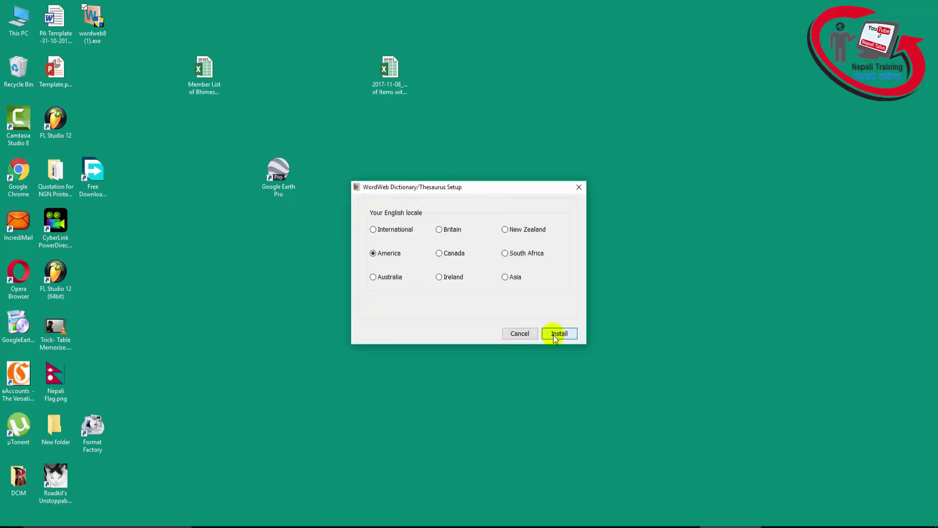
# Install WordWeb with the International English locale and complete the remaining setup pages
pyautogui.click(384, 230)
pyautogui.click(558, 332)
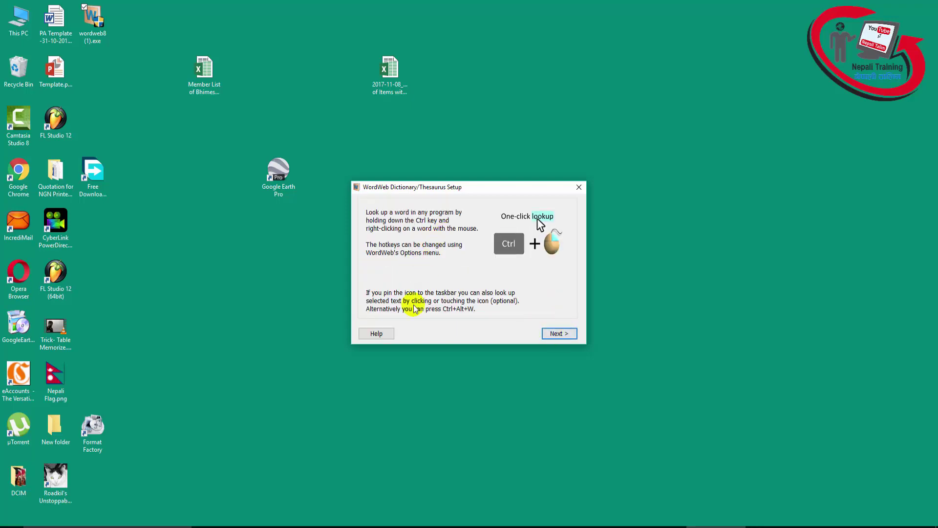
pyautogui.click(557, 333)
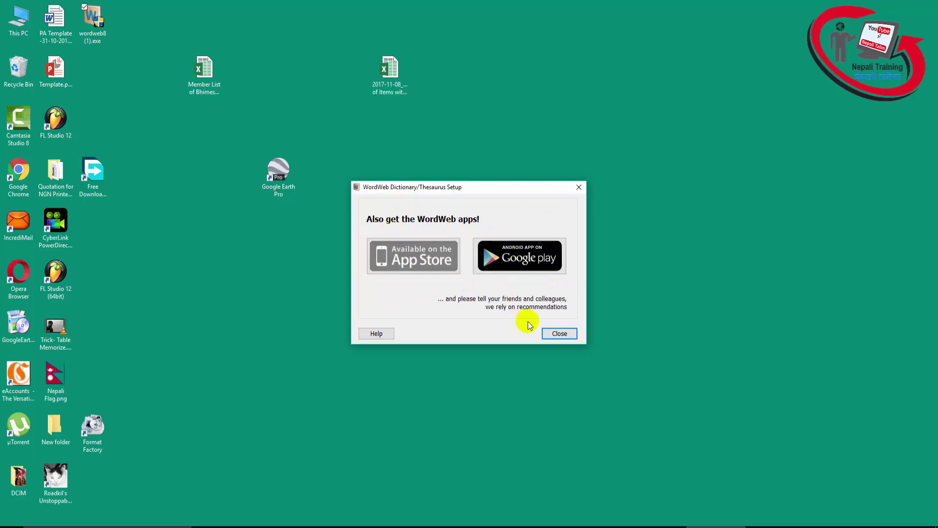
pyautogui.click(551, 336)
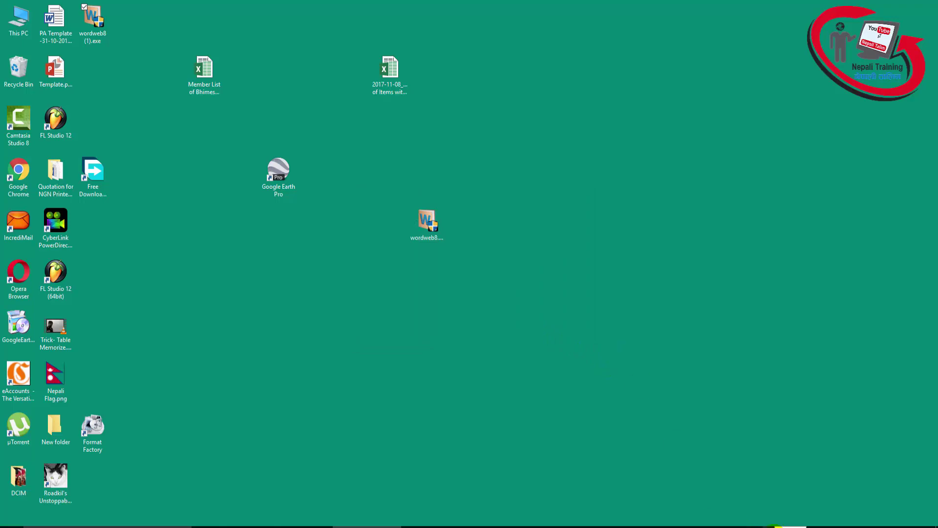
# Open the WordWeb dictionary window from its icon among the hidden notification-area programs
pyautogui.click(770, 526)
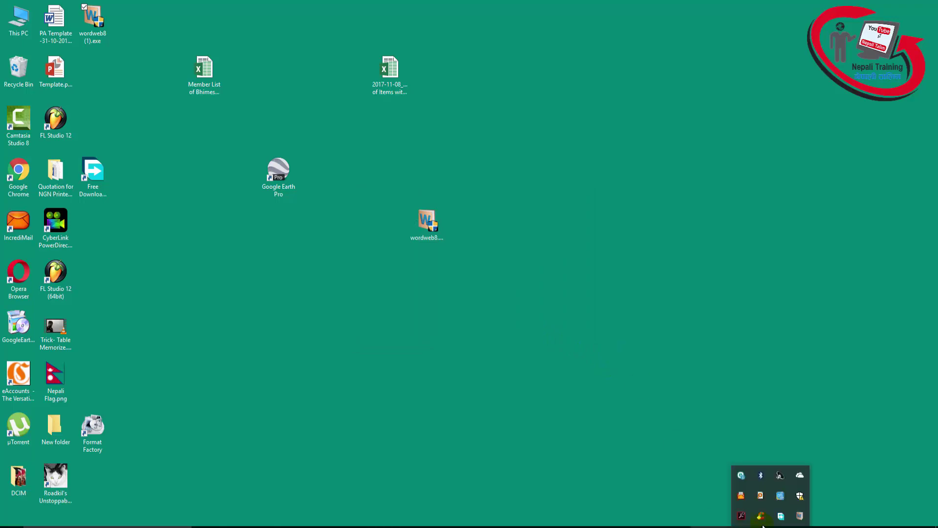
pyautogui.click(798, 518)
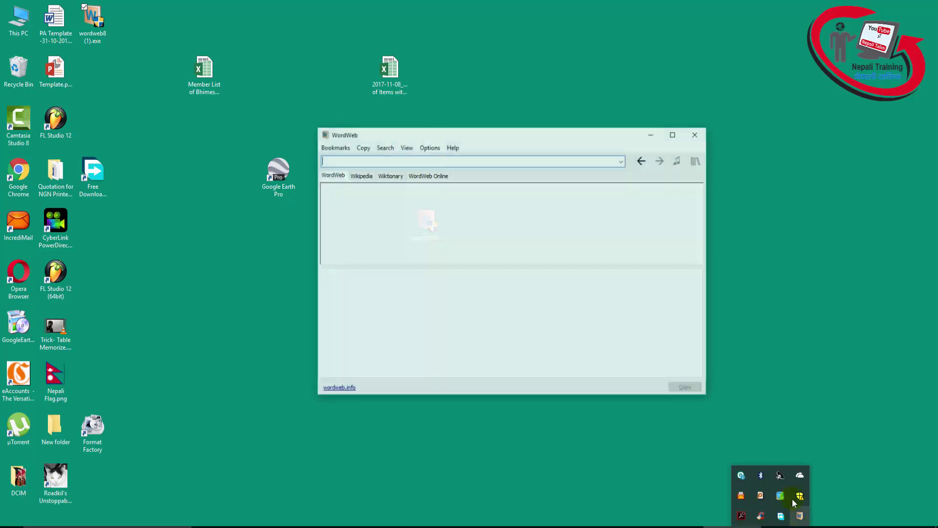
pyautogui.click(424, 210)
# Search Windows for "world web", and shorten the query to "wo" to look for the installed program
pyautogui.press('super')
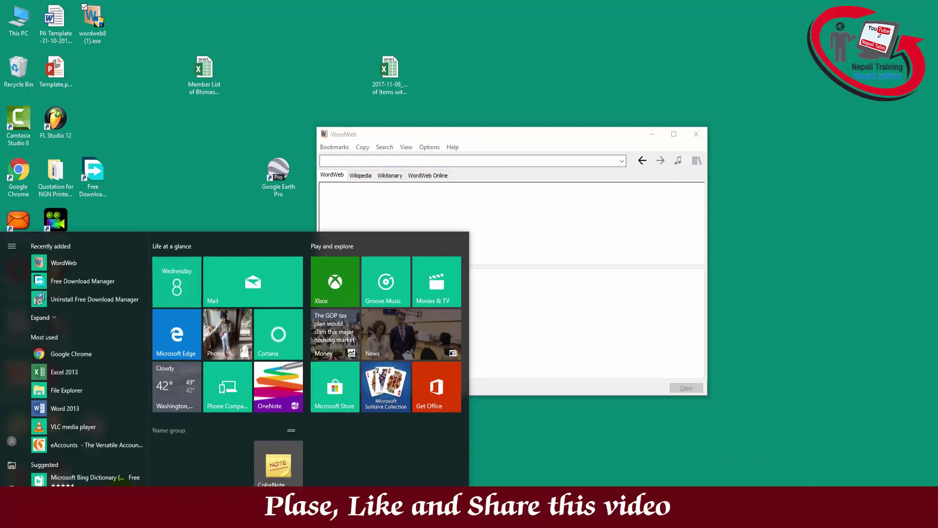
pyautogui.write('w')
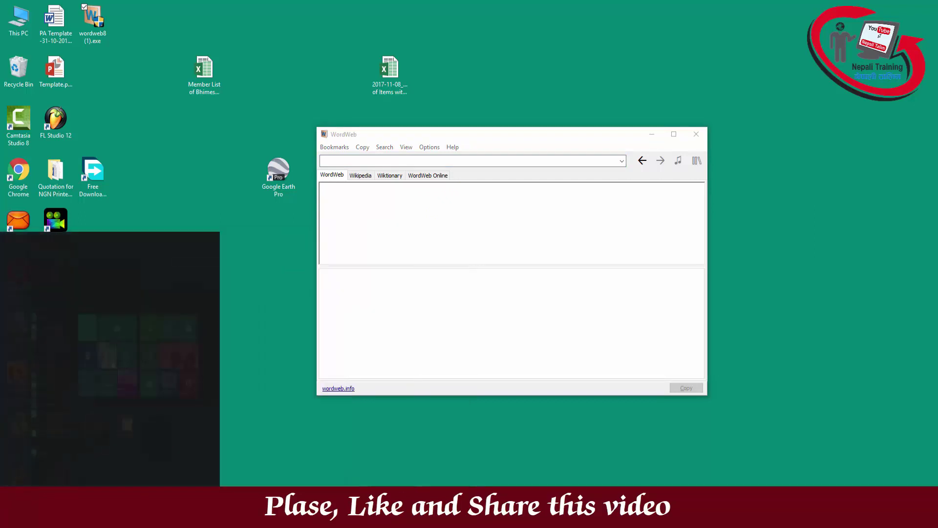
pyautogui.write('orld web')
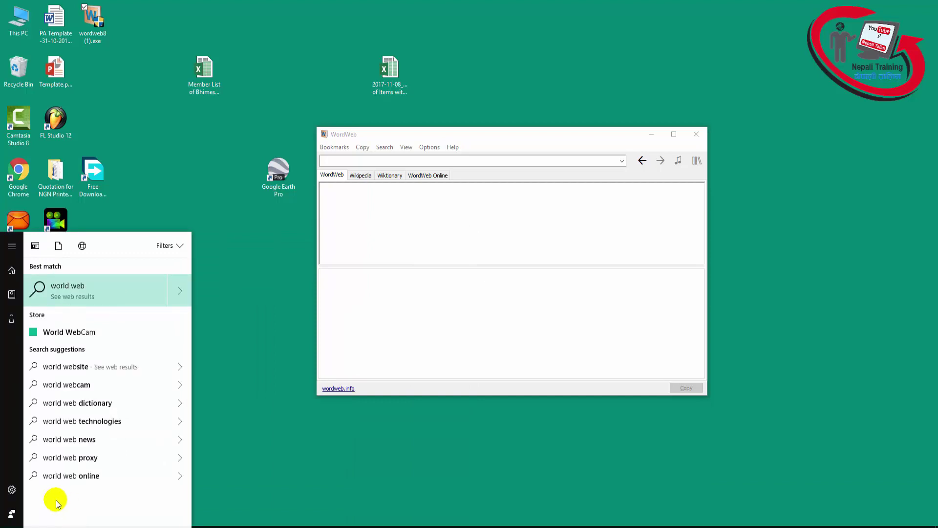
pyautogui.press('BackSpace')
pyautogui.press('BackSpace')
pyautogui.press('BackSpace')
pyautogui.press('BackSpace')
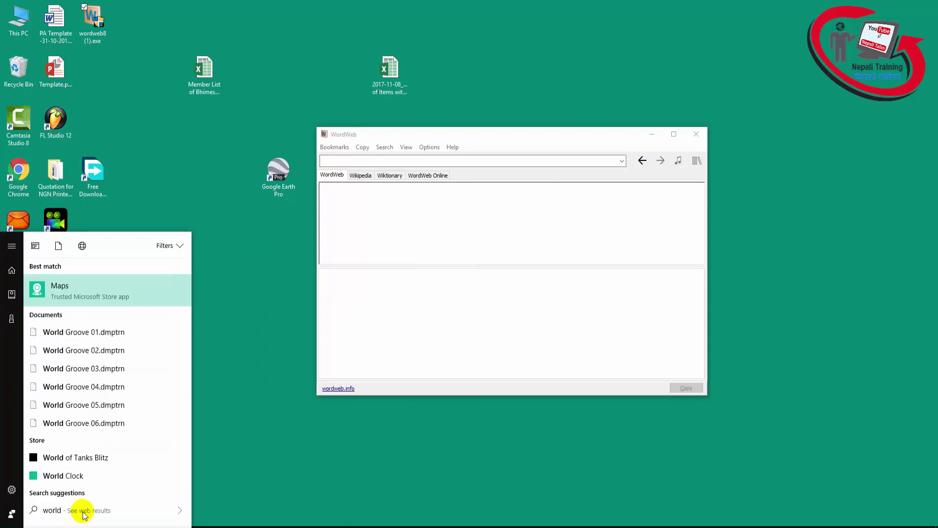
pyautogui.press('BackSpace')
pyautogui.press('BackSpace')
pyautogui.press('BackSpace')
pyautogui.press('BackSpace')
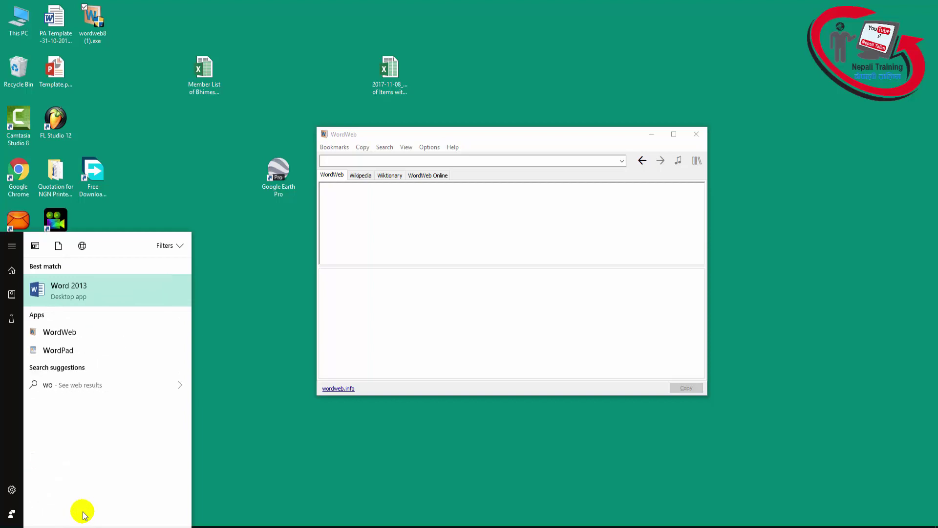
# Create a WordWeb desktop shortcut beside Google Earth Pro from the recently added programs
pyautogui.click(12, 525)
pyautogui.click(12, 526)
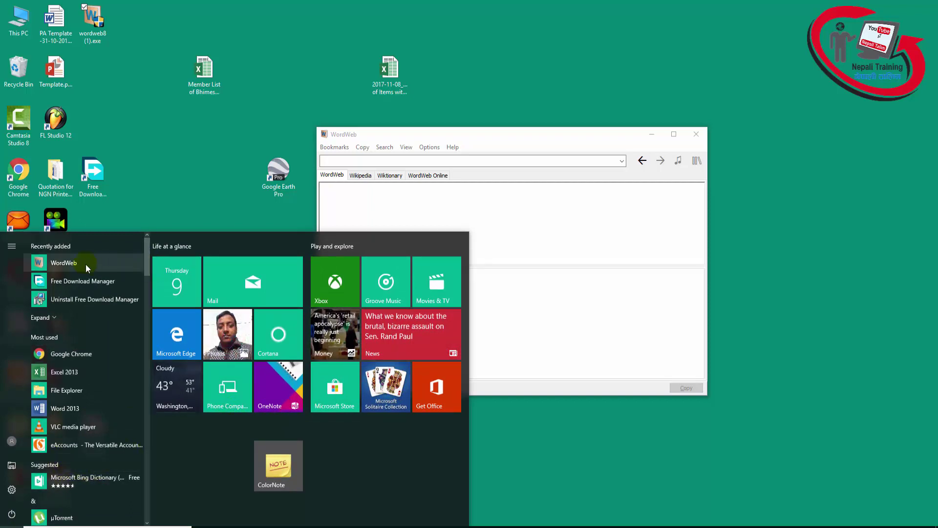
pyautogui.moveTo(86, 264); pyautogui.dragTo(204, 181)
pyautogui.click(460, 192)
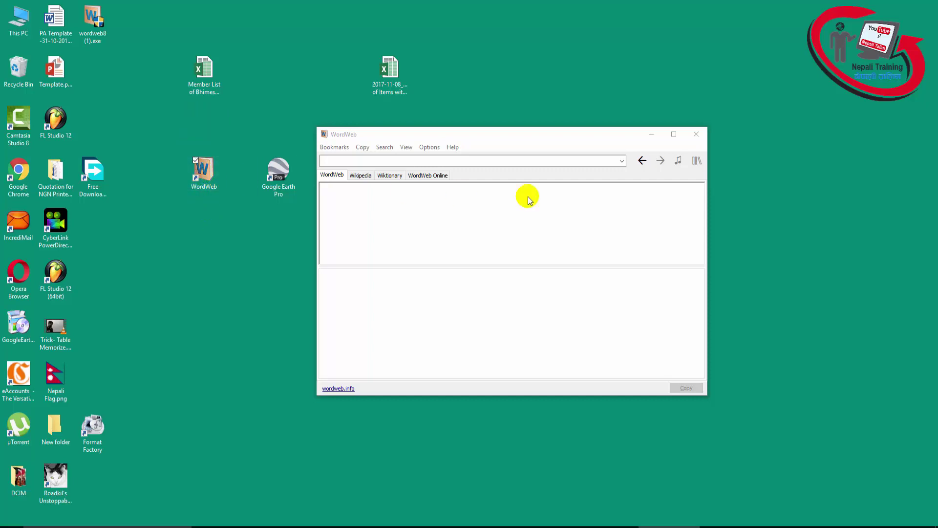
# Close the open WordWeb window and relaunch the program from its new desktop shortcut
pyautogui.click(695, 135)
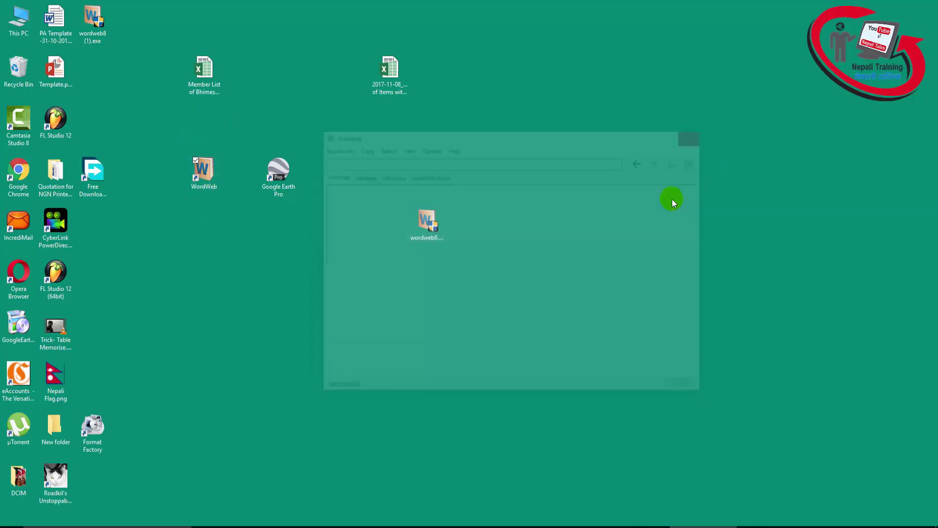
pyautogui.doubleClick(204, 172)
pyautogui.moveTo(509, 138); pyautogui.dragTo(499, 143)
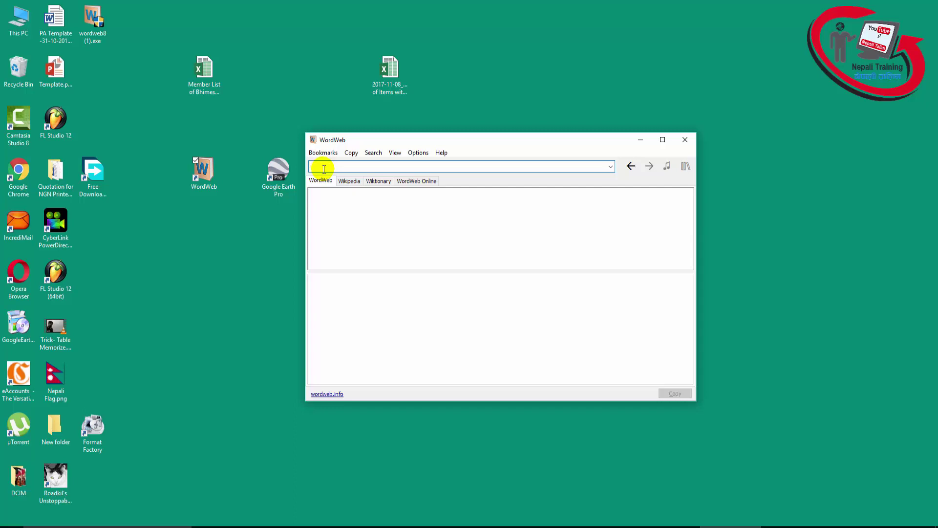
# Look up the word "love" in WordWeb, and make the dictionary window taller and reposition it
pyautogui.write('love')
pyautogui.press('Return')
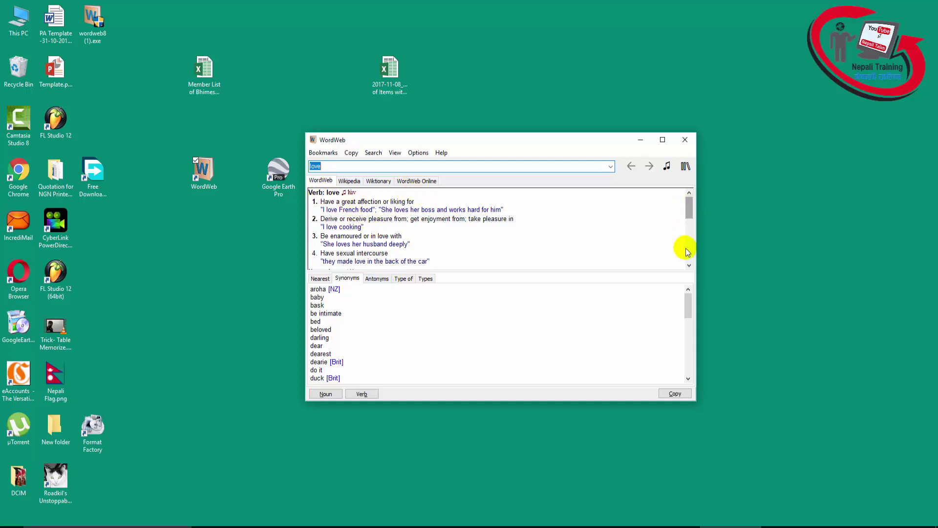
pyautogui.moveTo(619, 133); pyautogui.dragTo(598, 61)
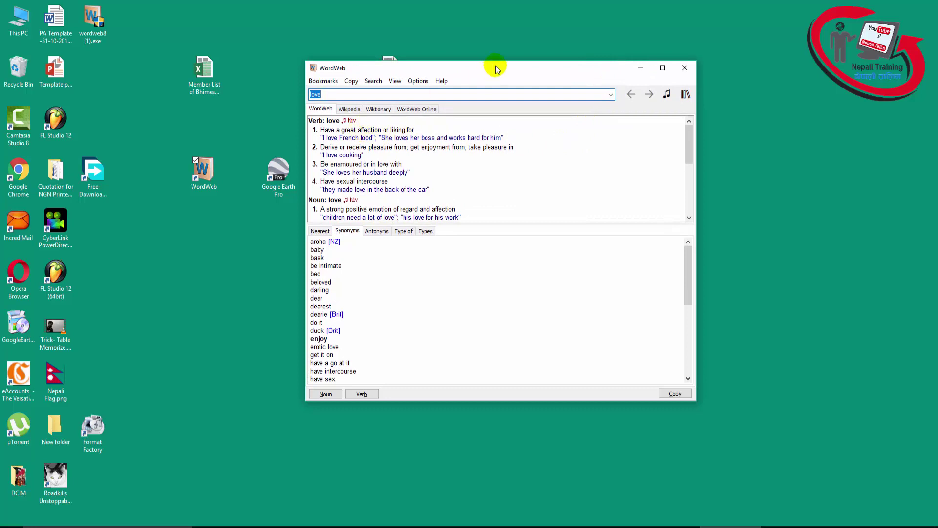
pyautogui.moveTo(501, 68); pyautogui.dragTo(484, 52)
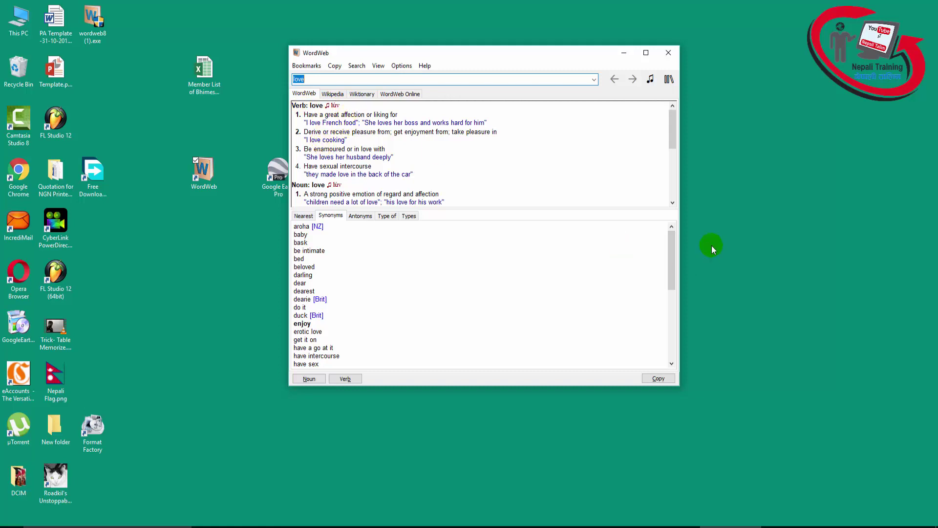
# Read through the verb and noun definitions of "love" down to its derived words
pyautogui.click(672, 203)
pyautogui.click(672, 203)
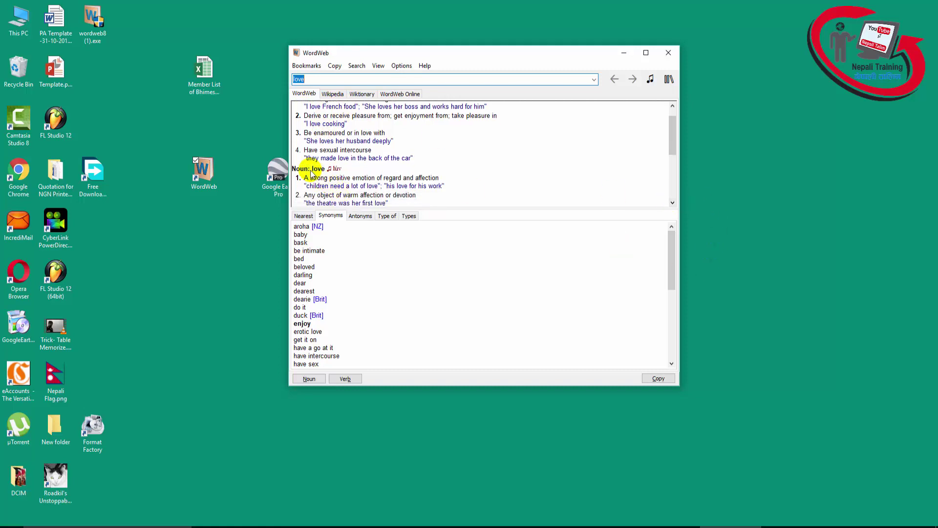
pyautogui.click(673, 202)
pyautogui.click(672, 202)
pyautogui.click(673, 202)
pyautogui.click(673, 203)
pyautogui.moveTo(676, 163); pyautogui.dragTo(670, 188)
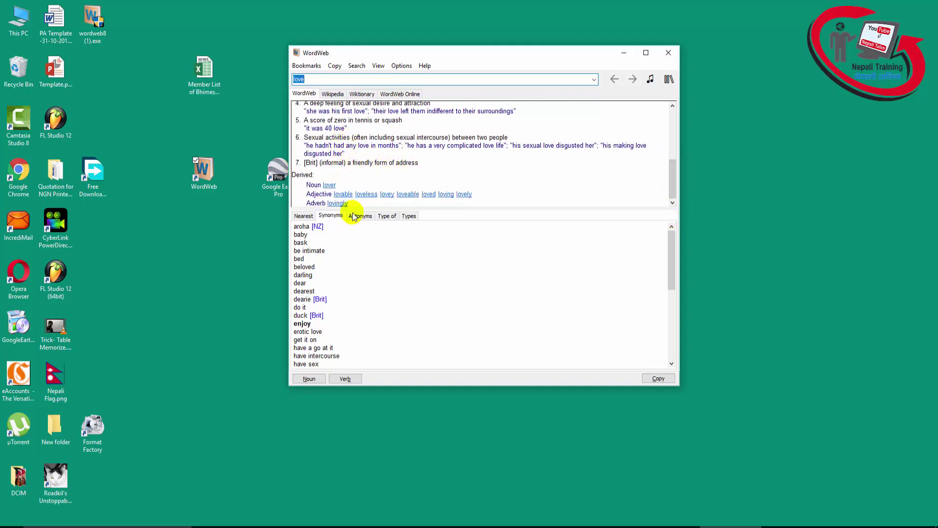
# Review the nearest words, synonyms, antonyms, Type of and Types lists for "love"
pyautogui.click(303, 216)
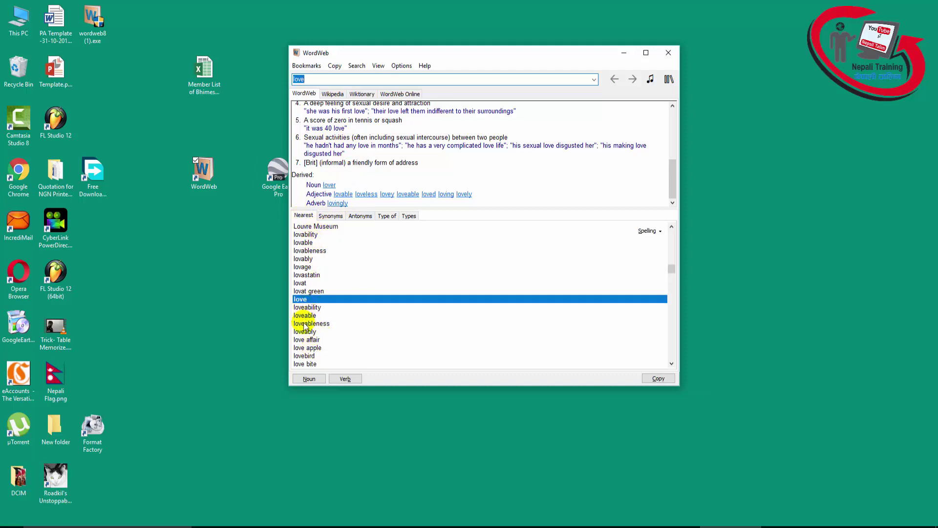
pyautogui.click(330, 216)
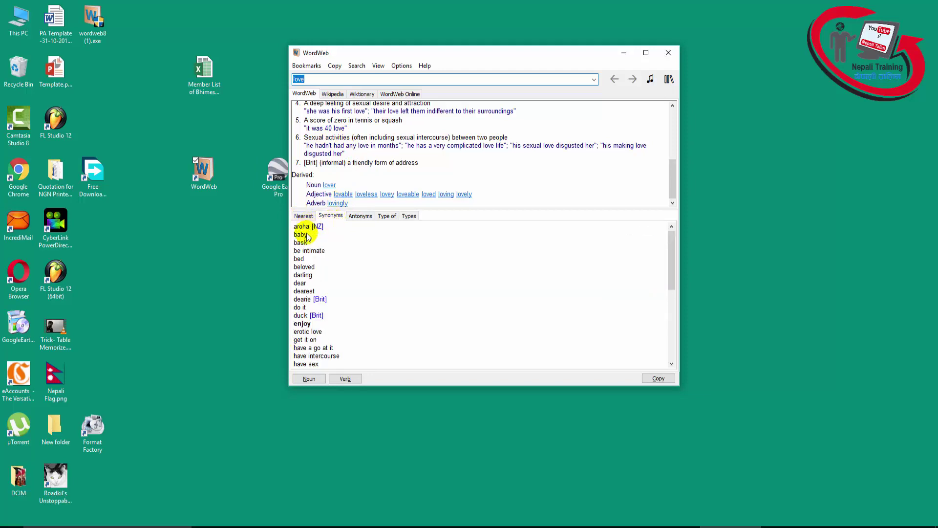
pyautogui.click(363, 219)
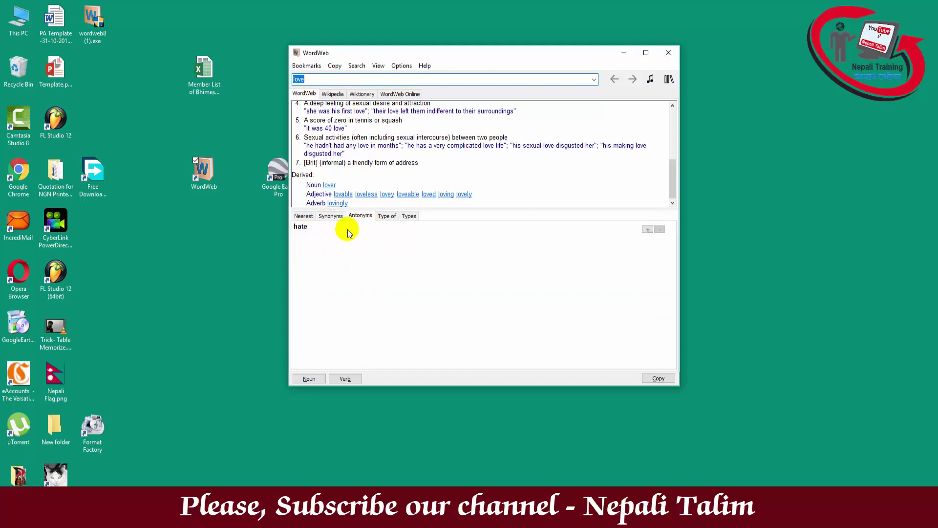
pyautogui.click(387, 215)
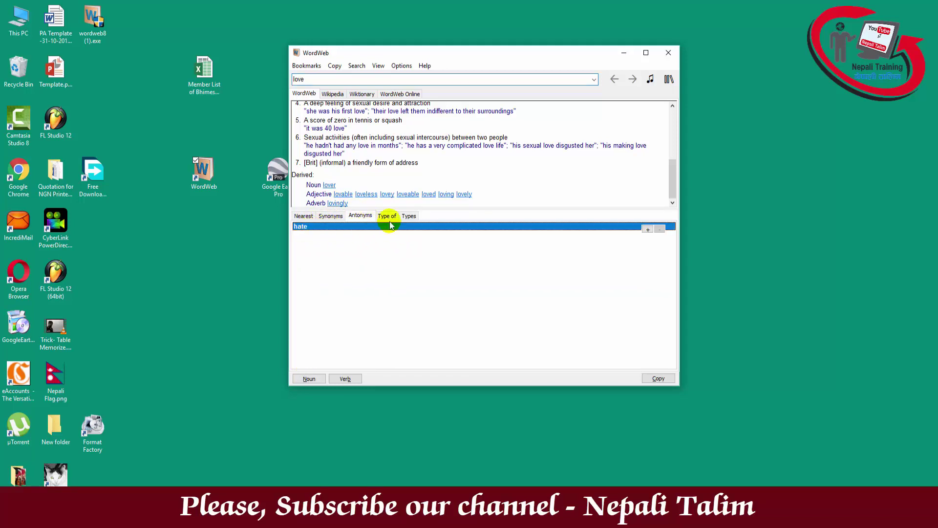
pyautogui.moveTo(311, 235); pyautogui.dragTo(317, 253)
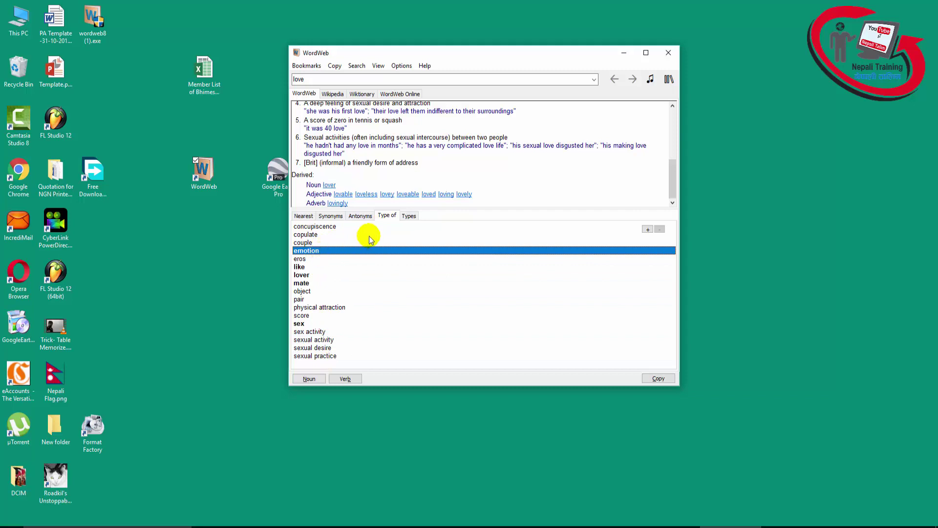
pyautogui.click(410, 216)
pyautogui.moveTo(325, 237); pyautogui.dragTo(322, 337)
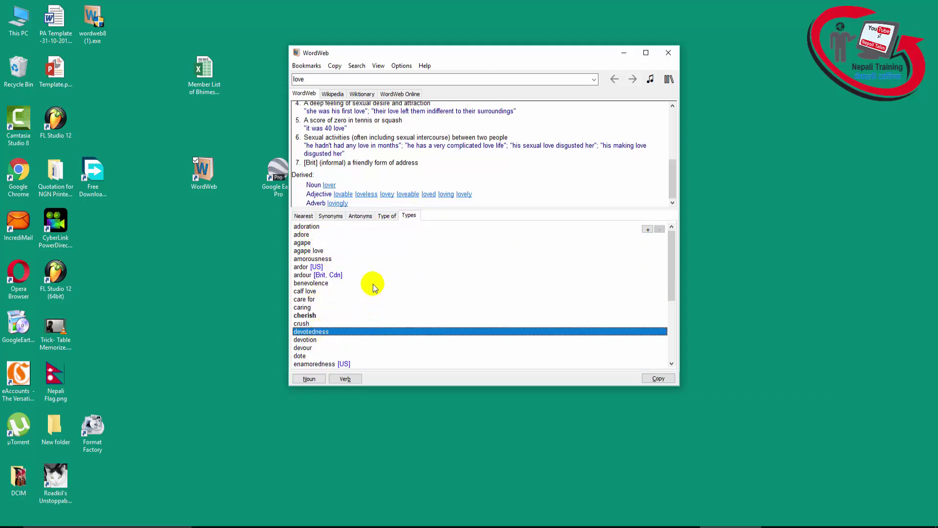
# Look up the word "nepal" in the dictionary
pyautogui.click(293, 80)
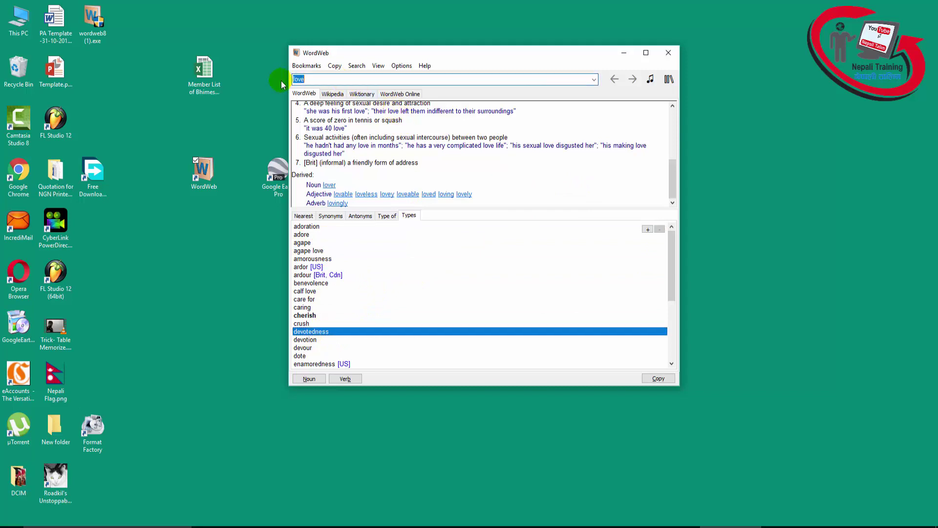
pyautogui.write('nepal')
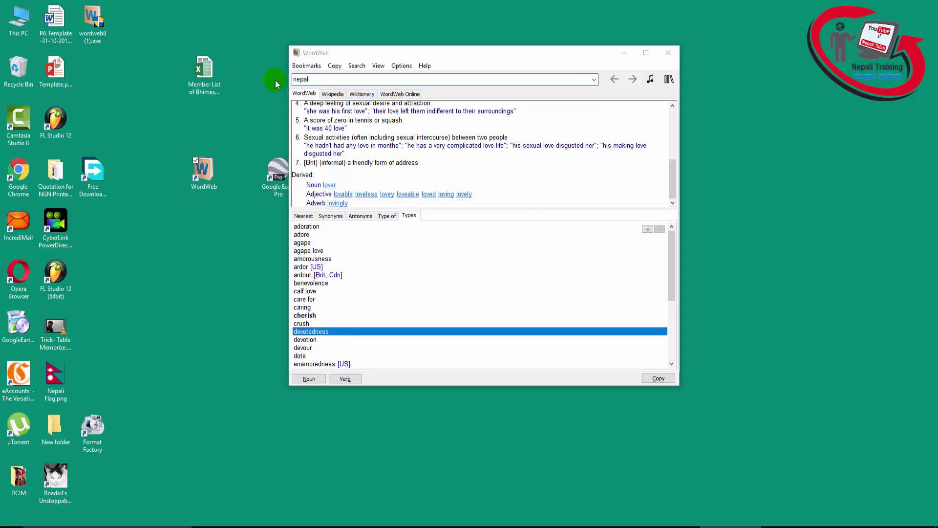
pyautogui.press('Return')
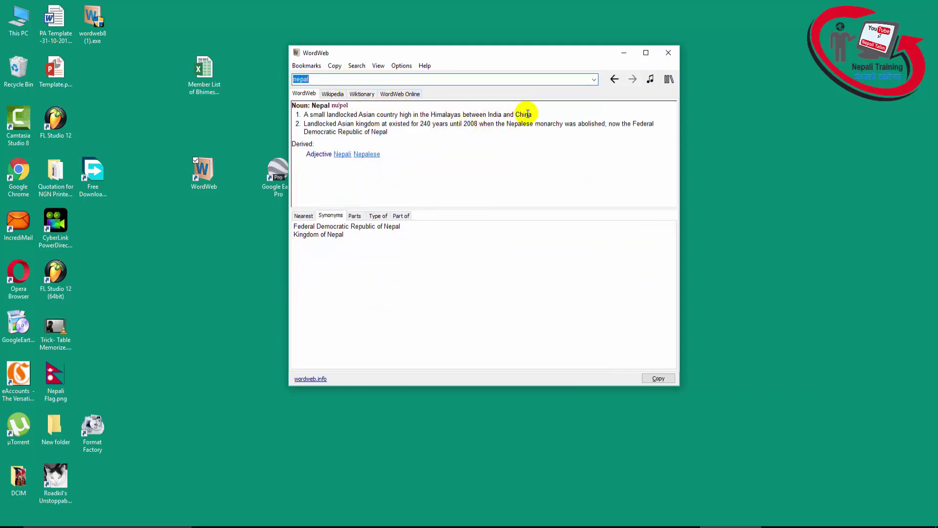
# Review the nearest words, synonyms, Parts, Type of and Part of lists for "nepal", and its definition
pyautogui.click(303, 215)
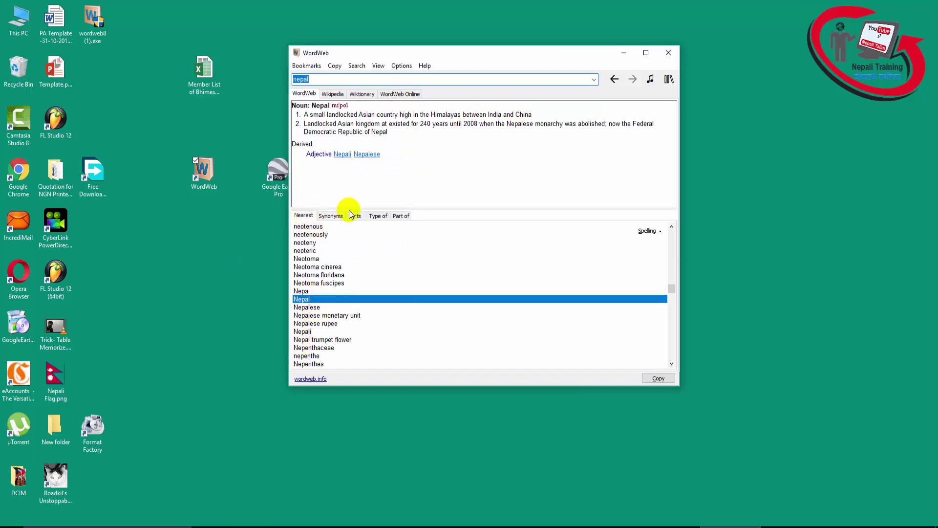
pyautogui.click(331, 216)
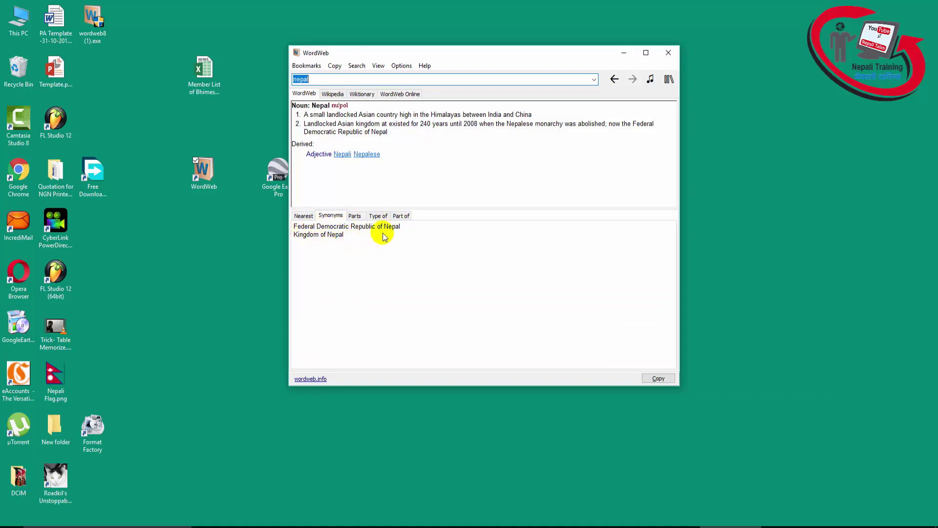
pyautogui.click(355, 216)
pyautogui.click(312, 283)
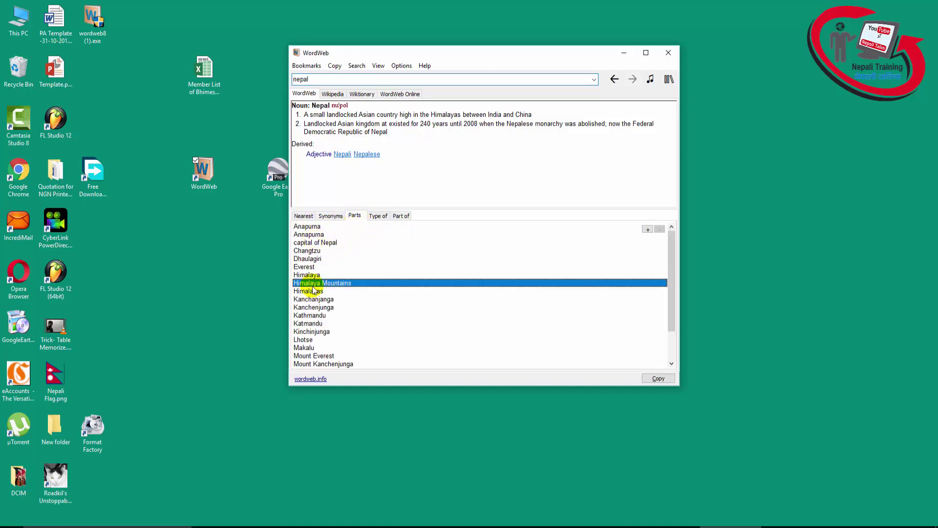
pyautogui.click(382, 219)
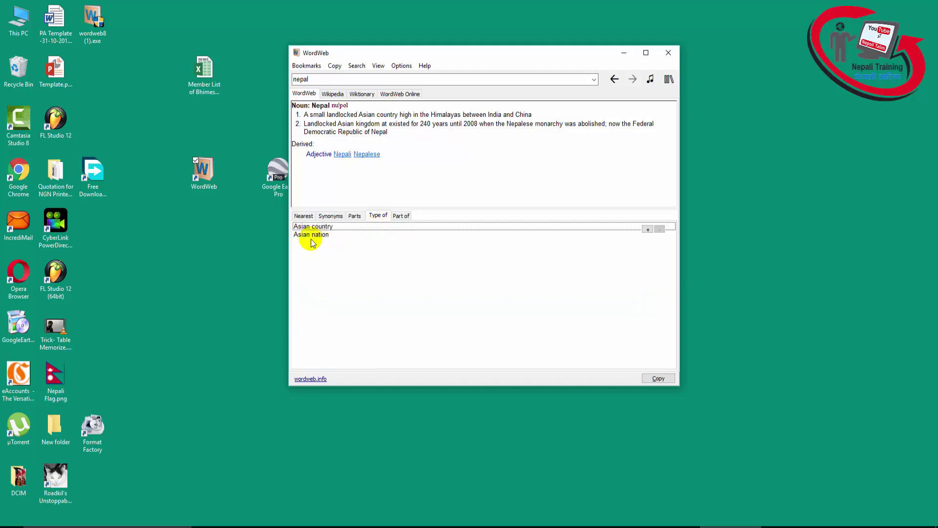
pyautogui.click(310, 235)
pyautogui.click(400, 216)
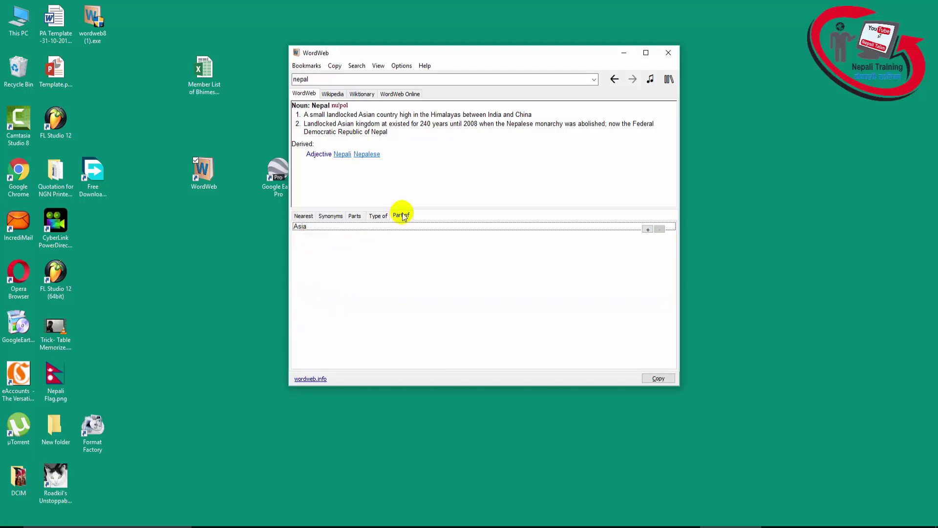
pyautogui.click(320, 227)
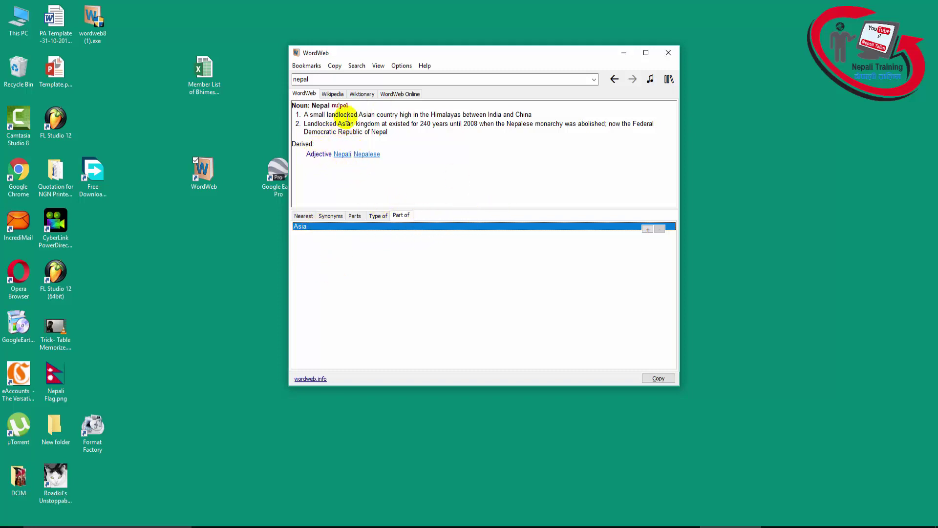
pyautogui.click(311, 114)
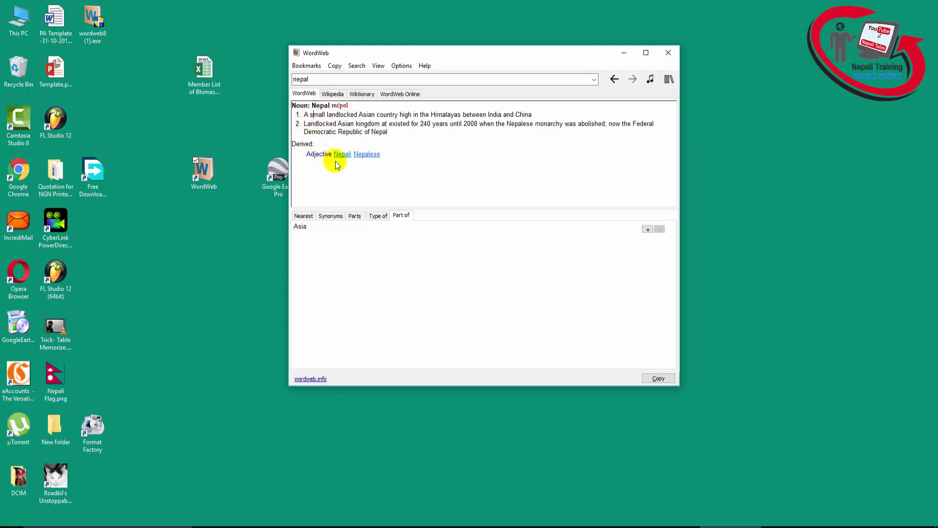
# View the Wikipedia, Wiktionary and WordWeb Online pages for "nepal", and skim the online dictionary results
pyautogui.click(331, 97)
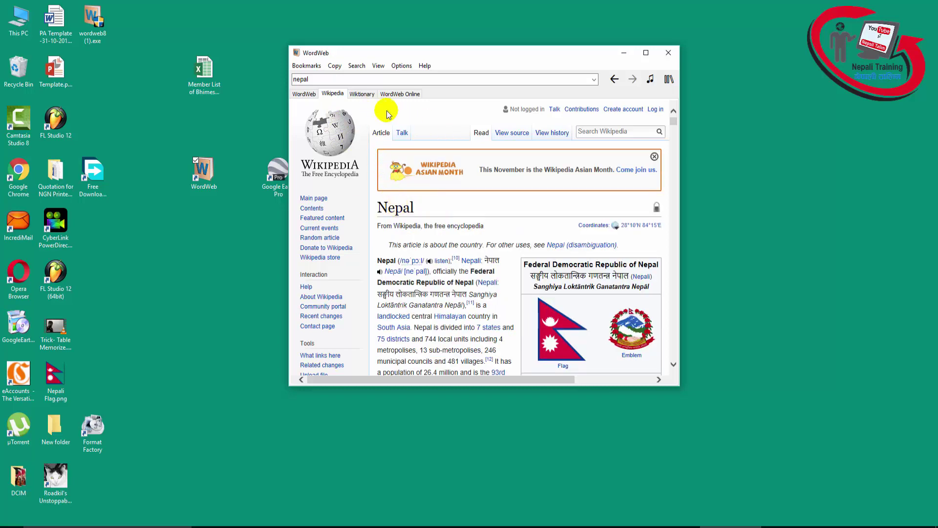
pyautogui.click(367, 98)
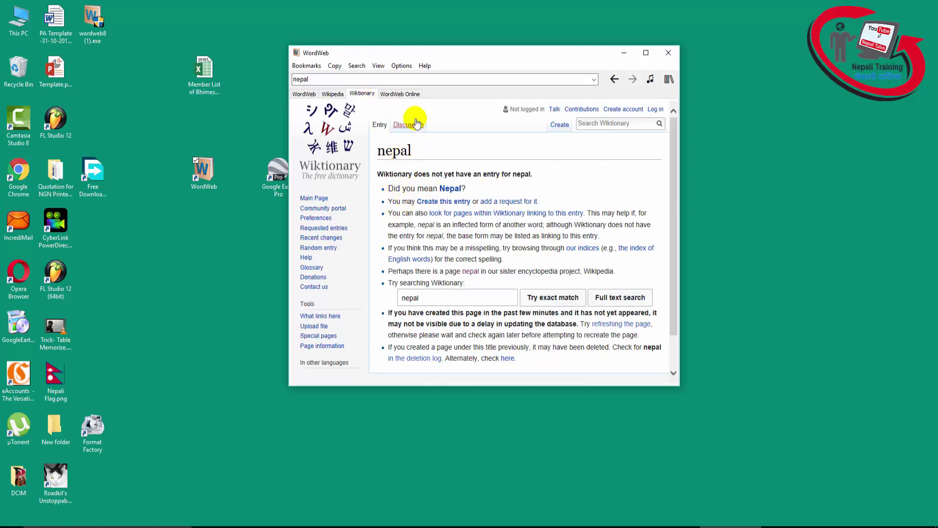
pyautogui.click(399, 94)
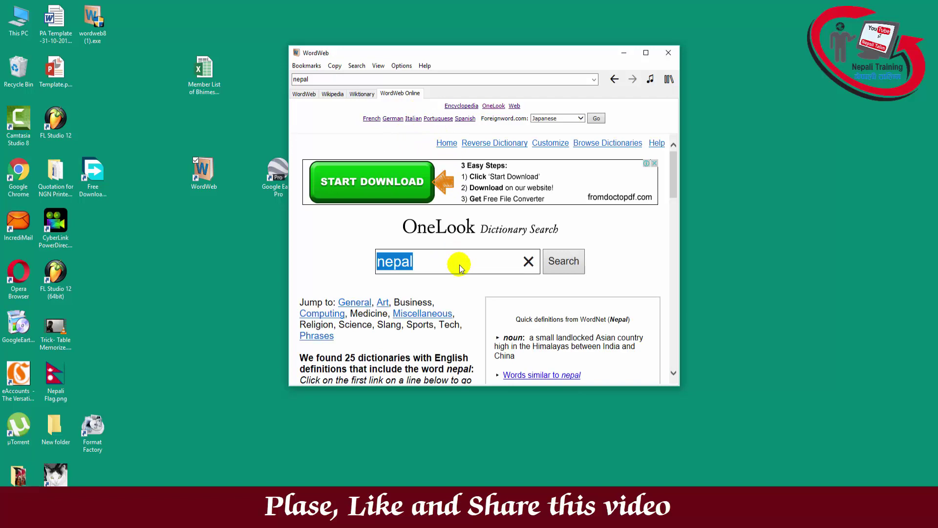
pyautogui.scroll(-7, 459, 266)
pyautogui.scroll(-5, 430, 217)
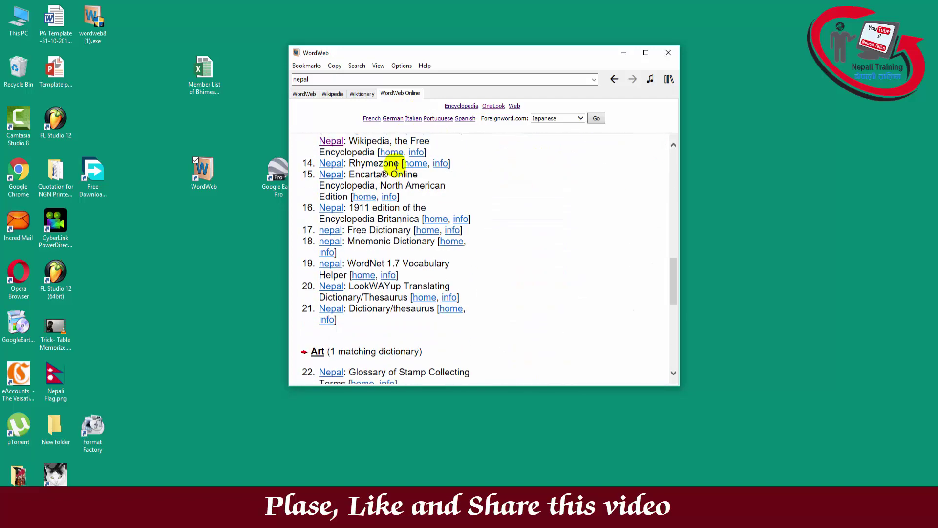
pyautogui.scroll(-4, 405, 195)
pyautogui.scroll(15, 415, 239)
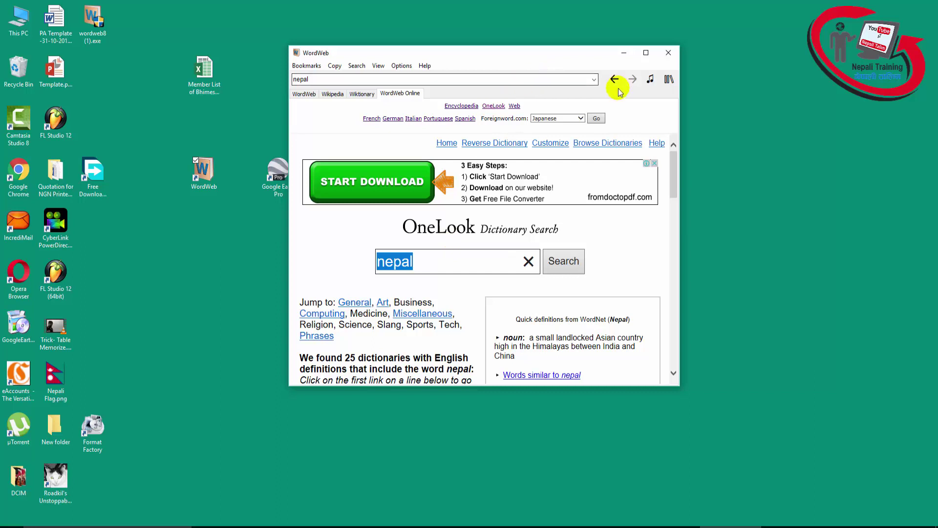
# Return to the WordWeb definition of "nepal" and play its pronunciation several times
pyautogui.click(305, 93)
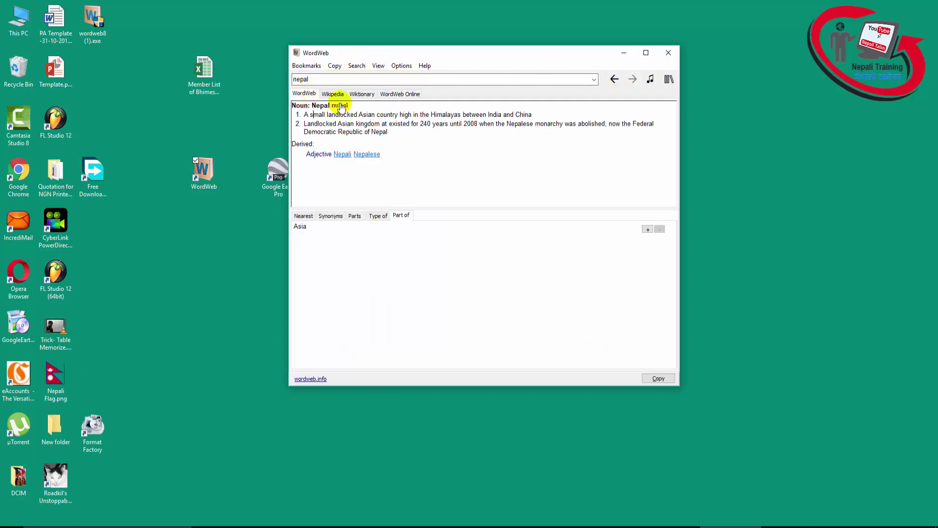
pyautogui.click(650, 84)
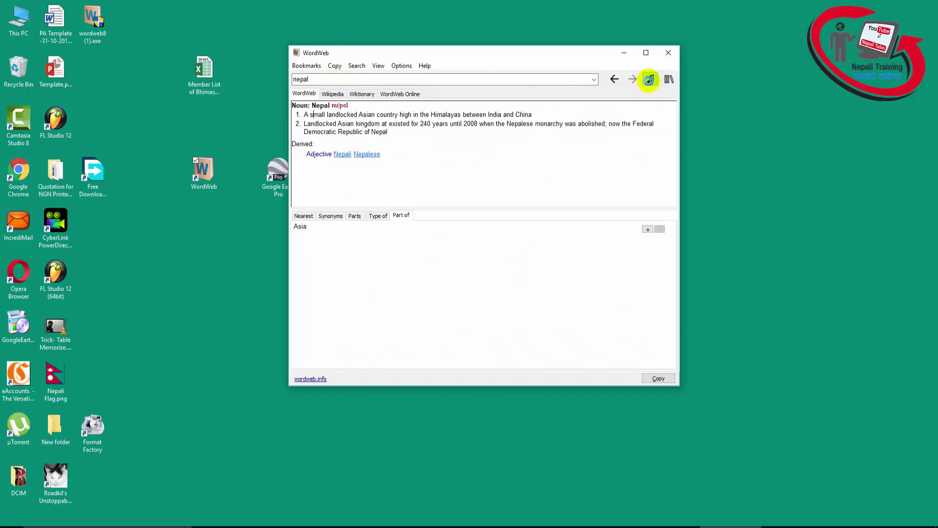
pyautogui.click(651, 84)
pyautogui.click(651, 85)
pyautogui.click(650, 84)
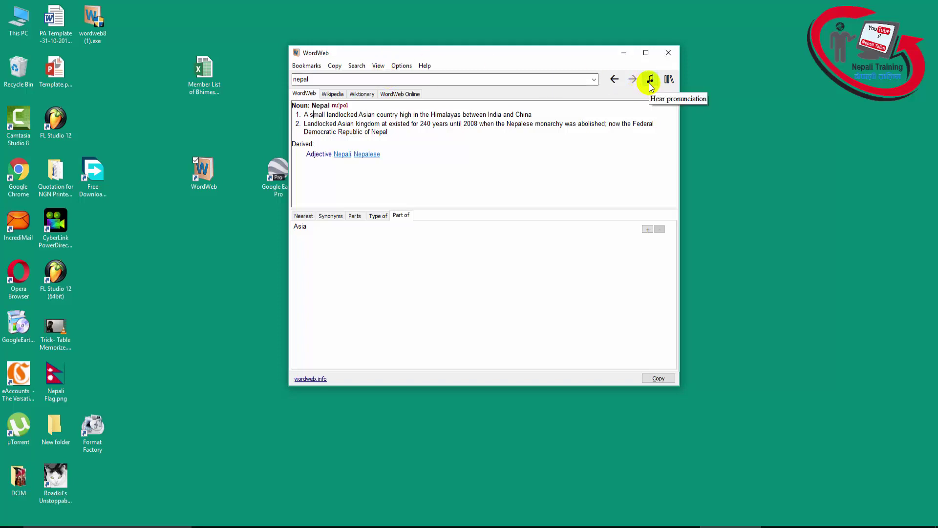
# Replace the search word with "Kathmandu" and look it up
pyautogui.moveTo(323, 79); pyautogui.dragTo(287, 80)
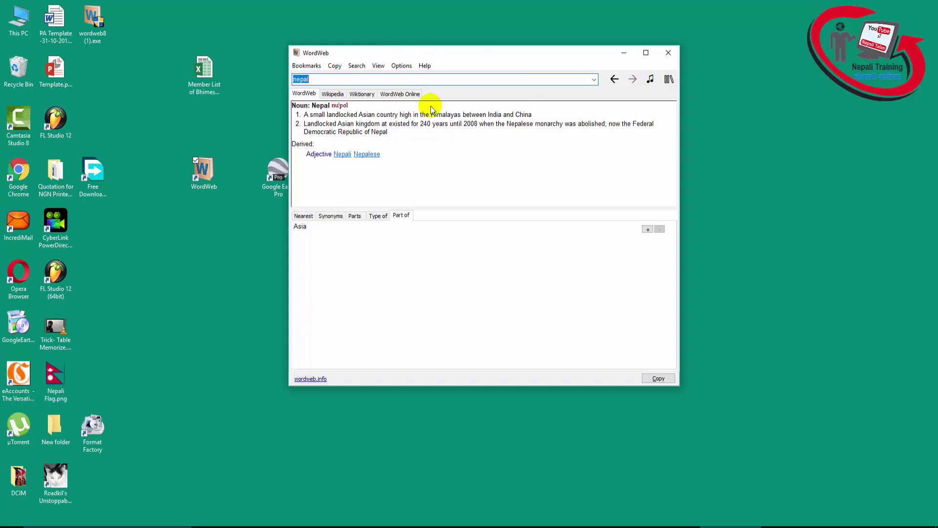
pyautogui.press('BackSpace')
pyautogui.write('Kathmandui')
pyautogui.press('BackSpace')
pyautogui.press('Return')
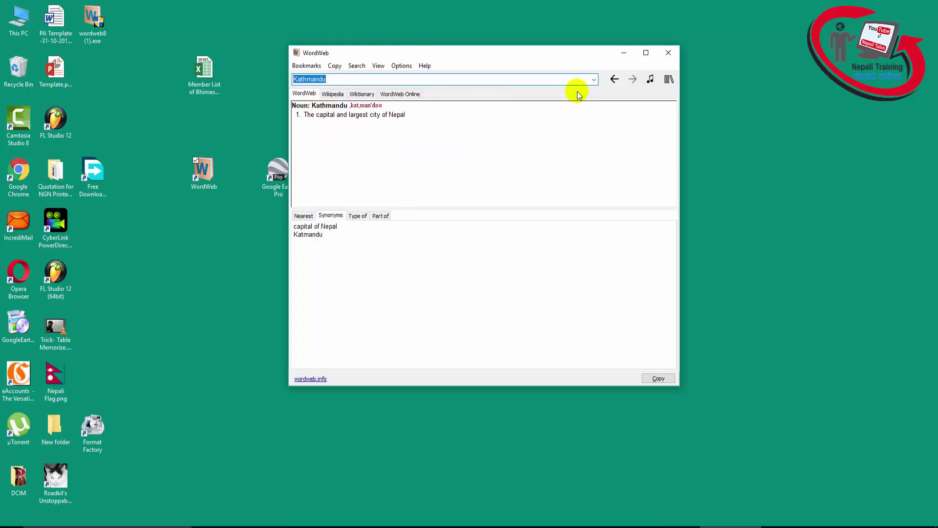
# View the nearest words and the Wikipedia article for "Kathmandu", and return to its WordWeb definition
pyautogui.click(302, 215)
pyautogui.click(334, 82)
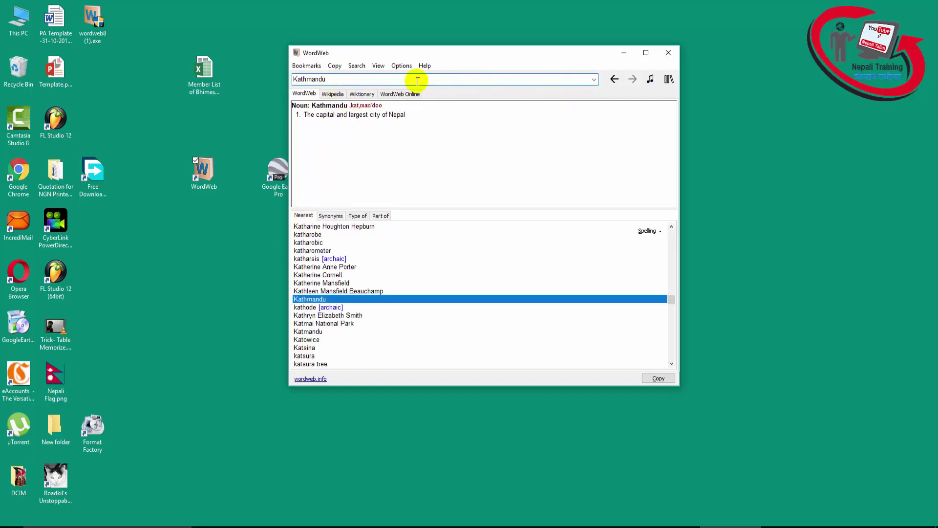
pyautogui.click(332, 93)
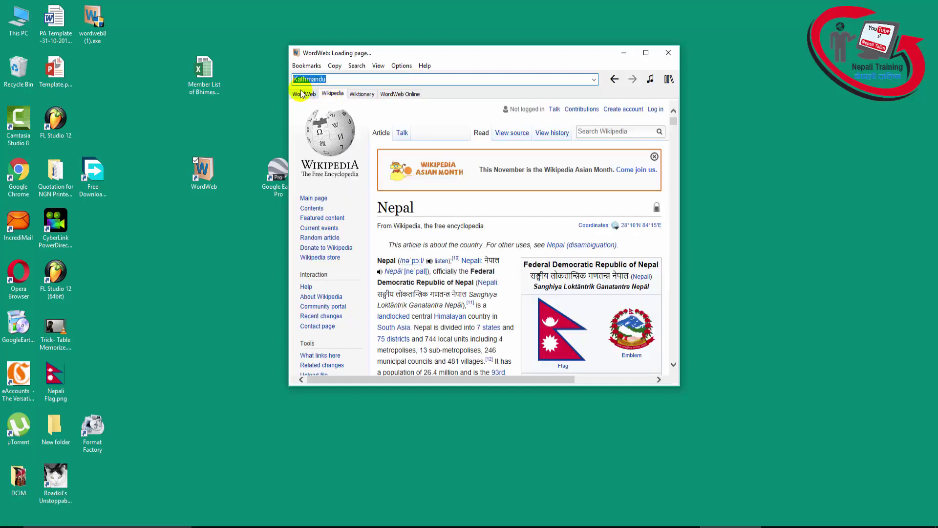
pyautogui.click(331, 81)
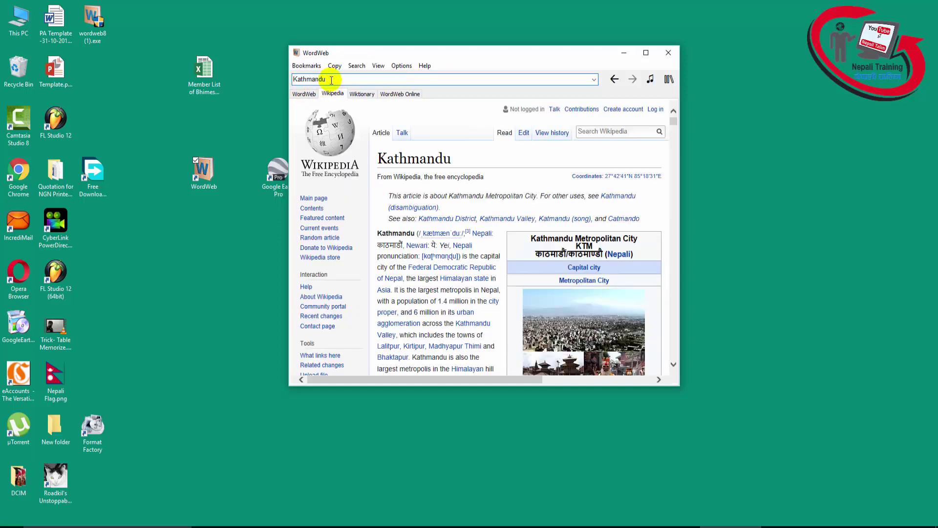
pyautogui.click(301, 94)
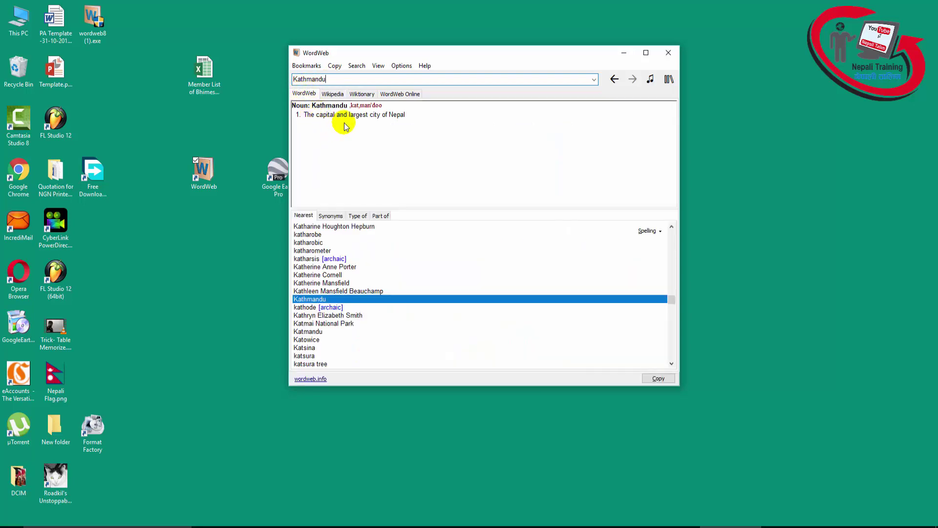
# Check the synonyms, Type of and Part of lists for "Kathmandu", and play its pronunciation
pyautogui.click(323, 217)
pyautogui.click(357, 215)
pyautogui.click(380, 216)
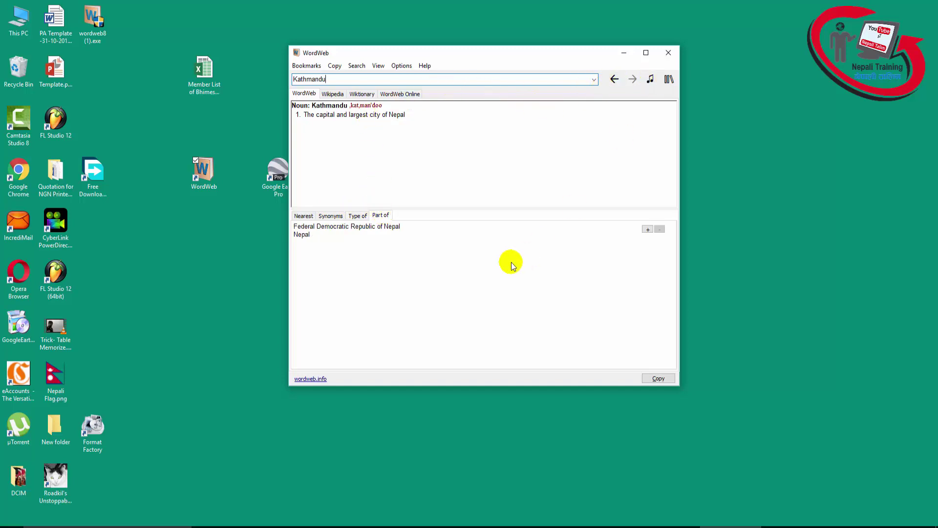
pyautogui.click(650, 80)
# Switch to the Opera browser, minimize the dictionary window, and show the open Nepali Talim YouTube channel page
pyautogui.click(362, 518)
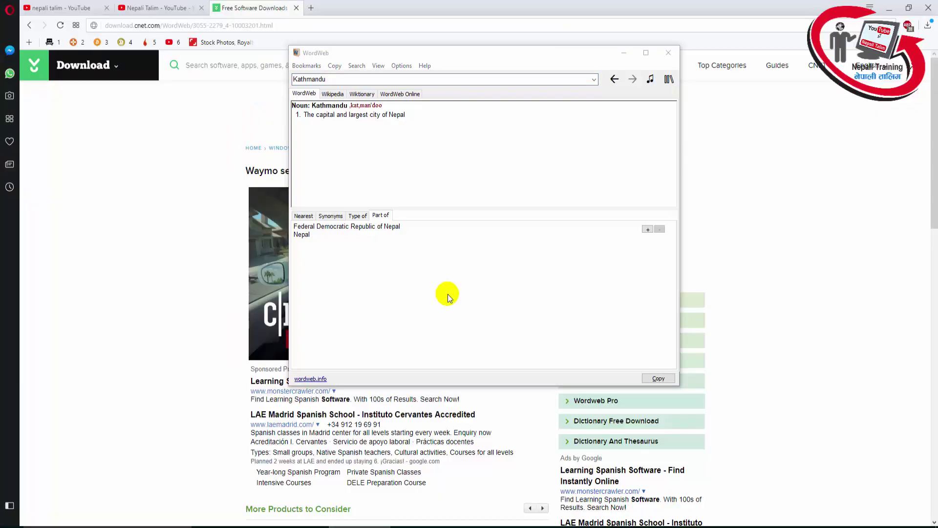
pyautogui.click(618, 52)
pyautogui.click(178, 7)
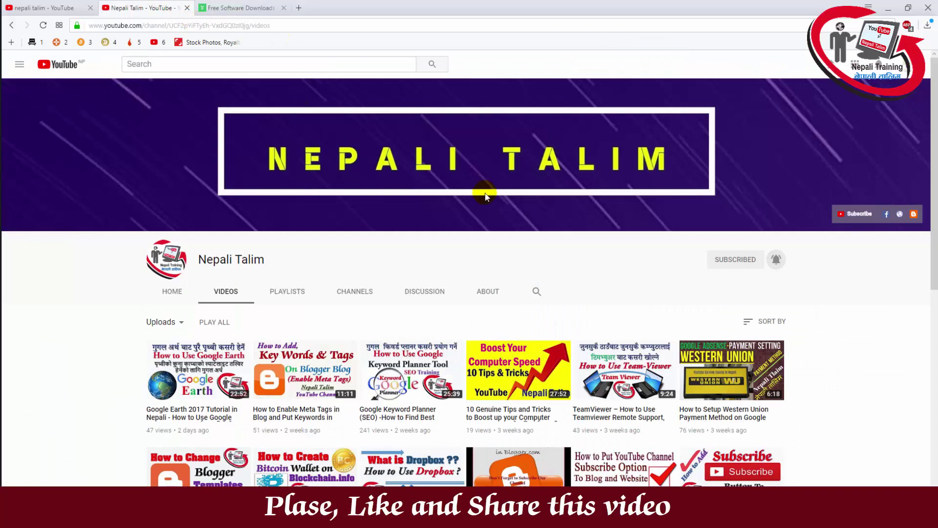